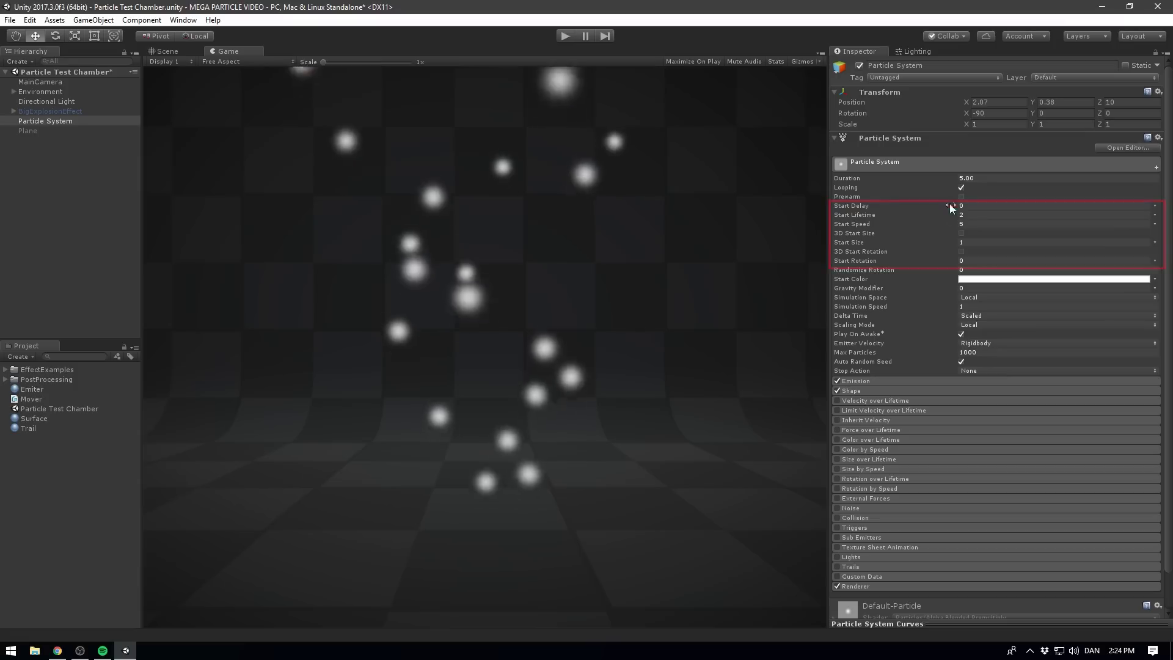
Step: Scrub Start Lifetime down, then up to about 1.46, and tint the start colour red
{"action": "left_click_drag", "start_coordinate": [866, 214], "coordinate": [849, 215]}
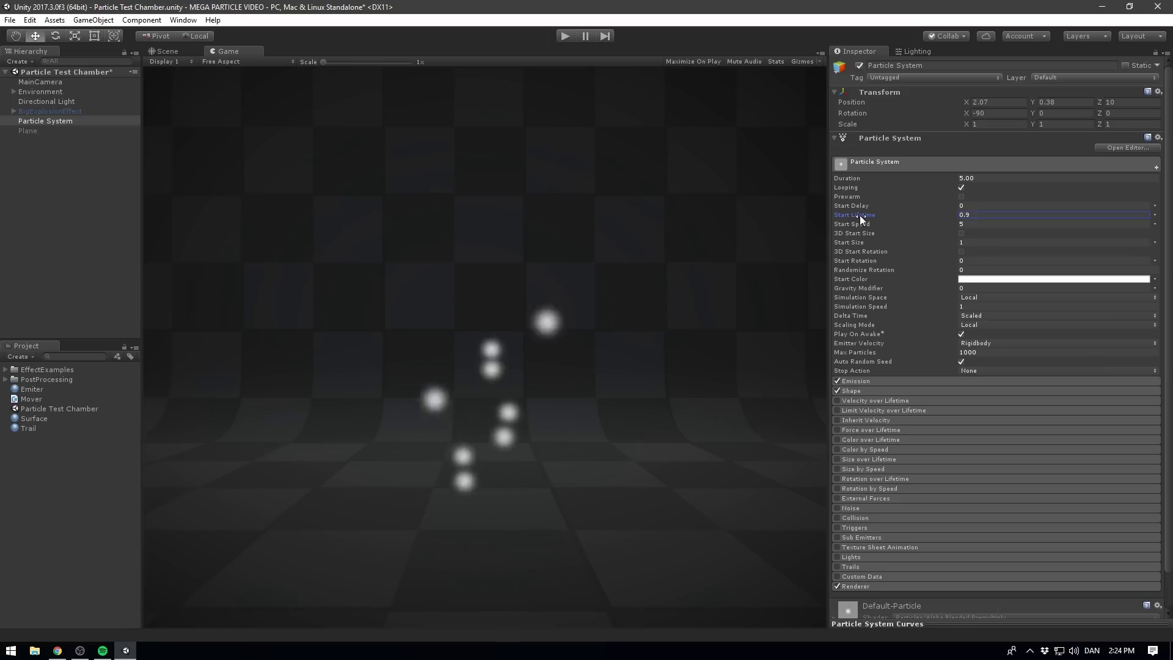
{"action": "left_click_drag", "start_coordinate": [864, 215], "coordinate": [950, 362]}
{"action": "left_click", "coordinate": [963, 280]}
{"action": "left_click", "coordinate": [946, 264]}
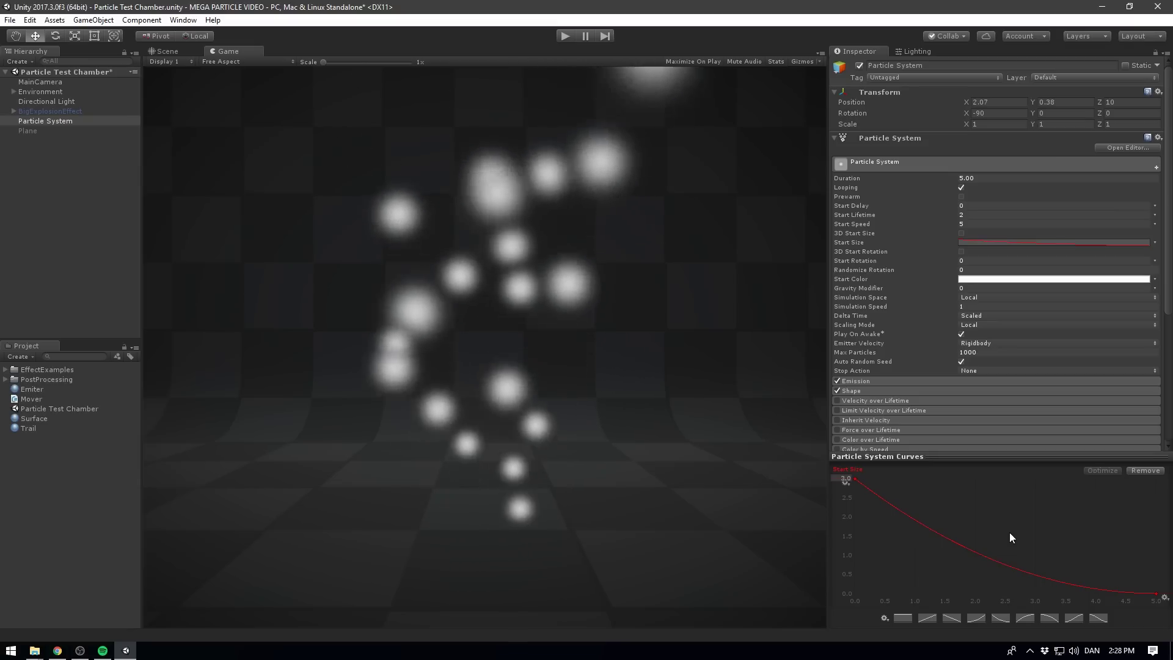
Step: Try Start Size as Random Between Two Constants, then as a Curve shown in an enlarged curve area
{"action": "left_click", "coordinate": [1155, 242]}
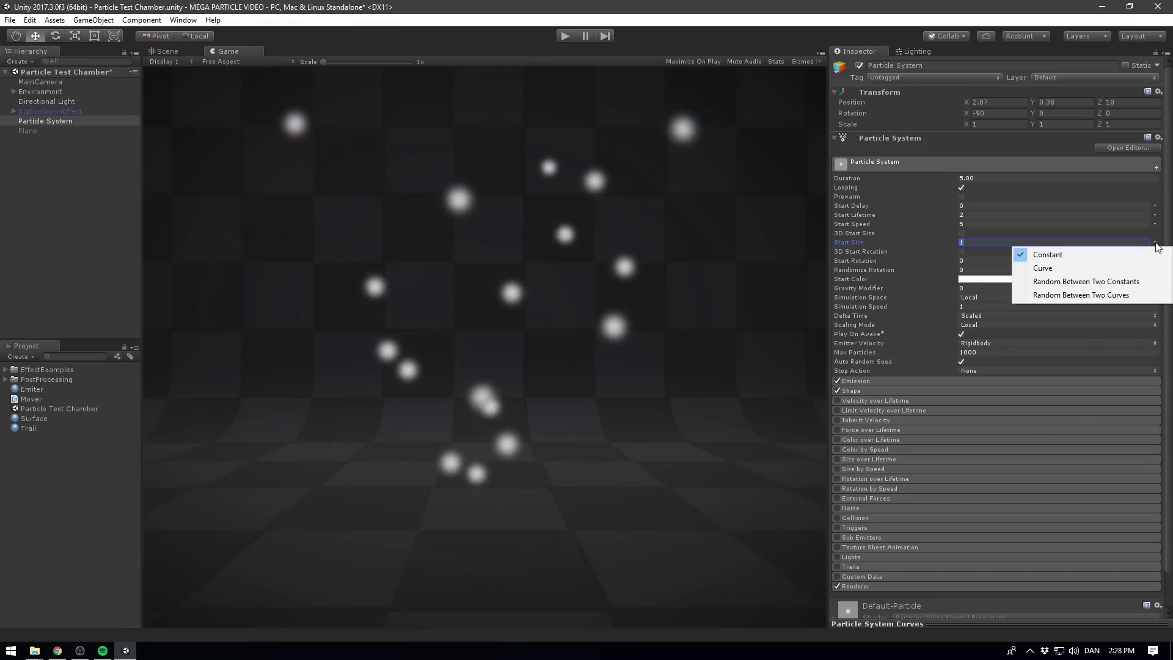
{"action": "left_click", "coordinate": [1062, 282]}
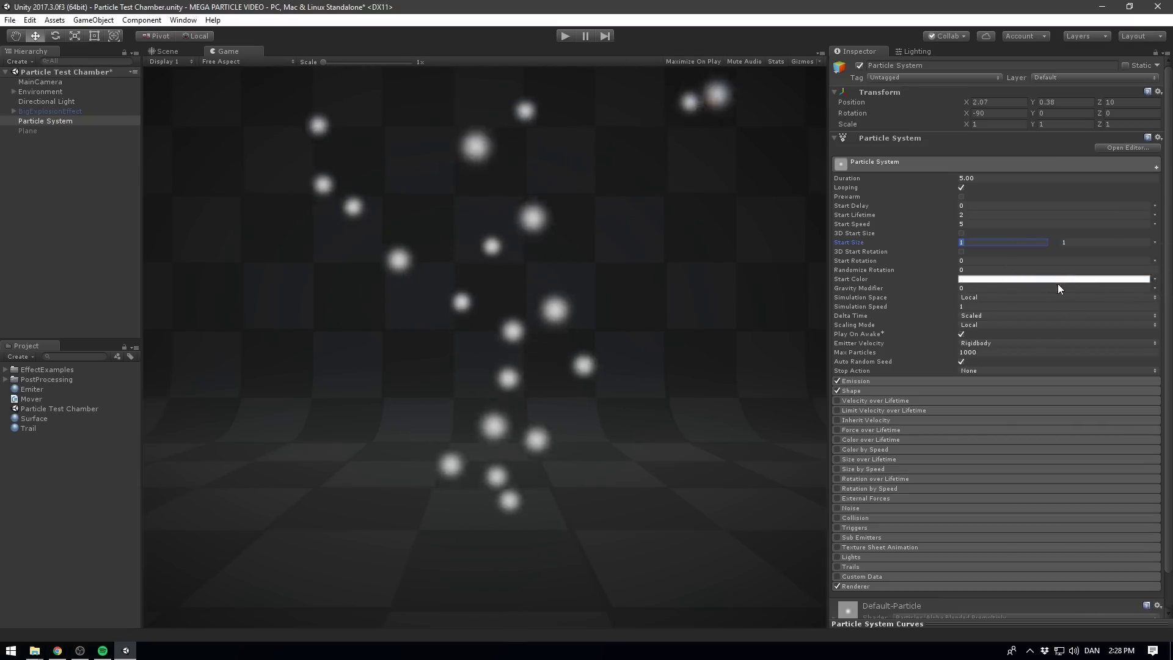
{"action": "type", "text": "3"}
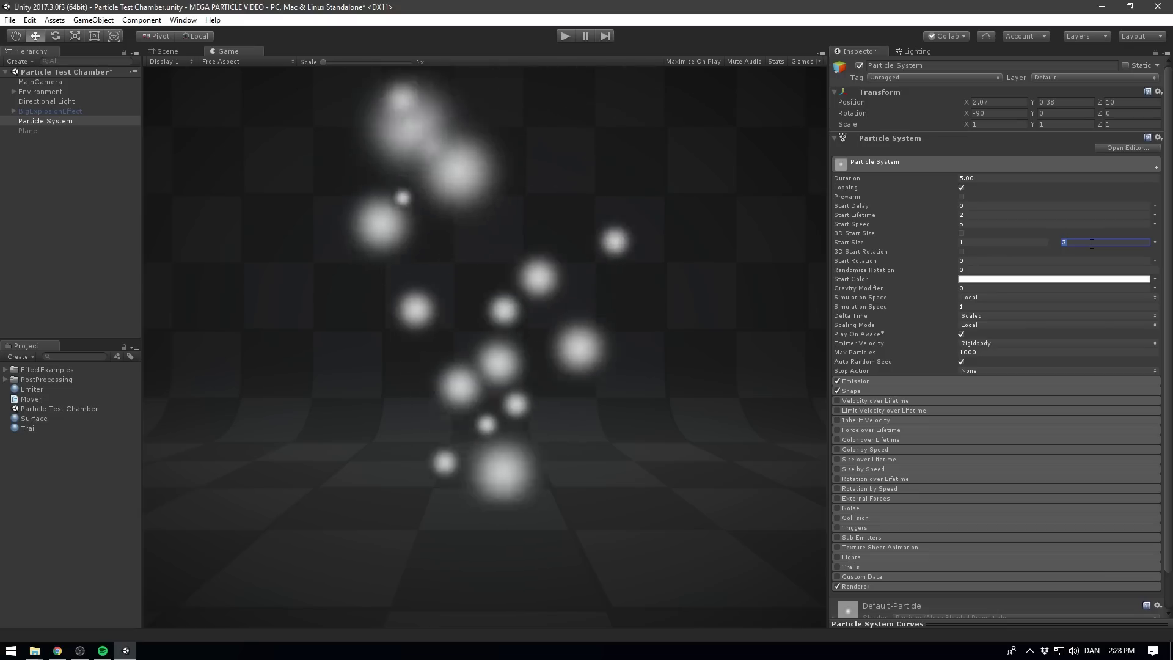
{"action": "type", "text": "0.5"}
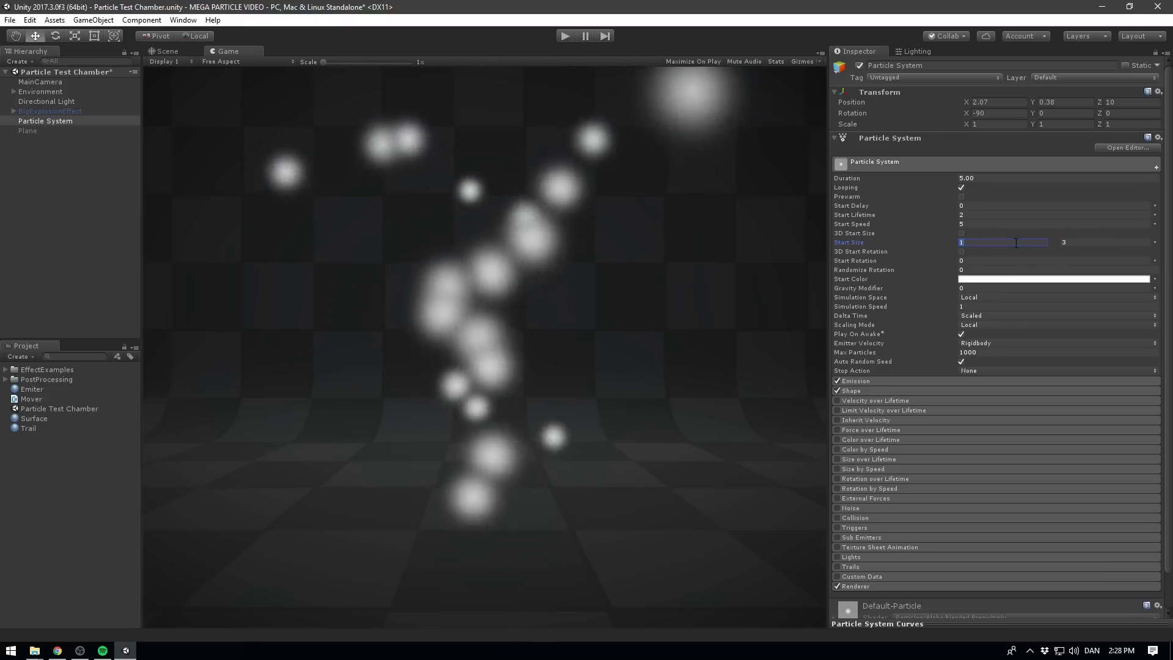
{"action": "left_click", "coordinate": [1152, 244]}
{"action": "left_click", "coordinate": [1125, 268]}
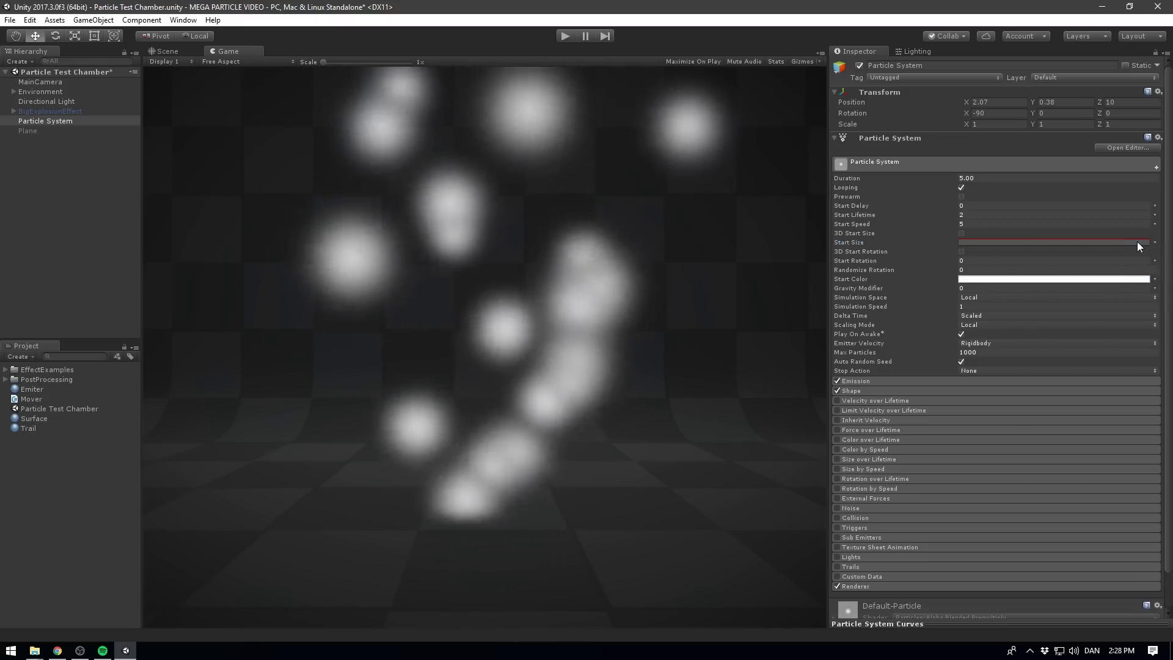
{"action": "left_click_drag", "start_coordinate": [915, 622], "coordinate": [916, 453]}
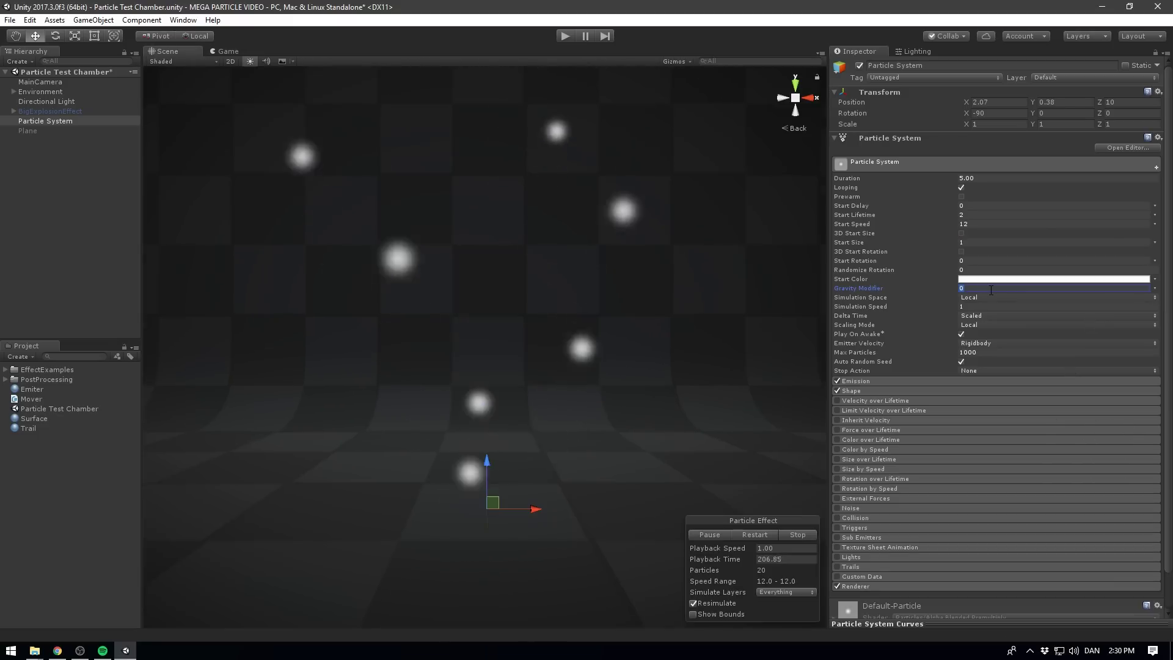
Step: Set Gravity Modifier to 1 and keep Simulation Space at Local
{"action": "type", "text": "1"}
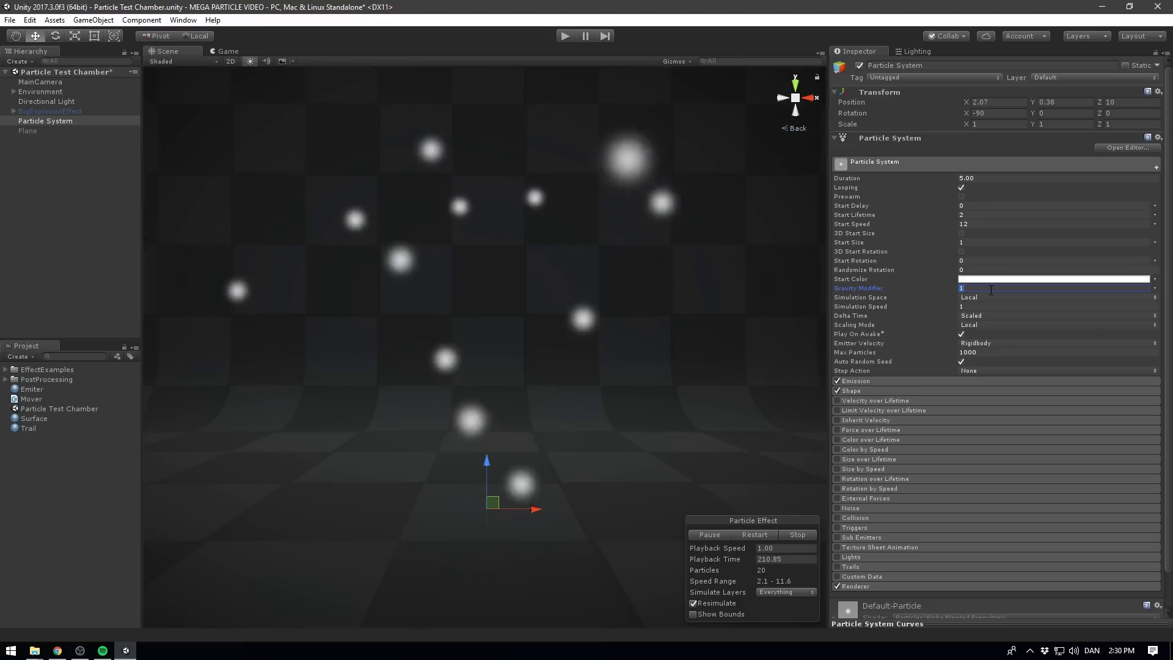
{"action": "left_click", "coordinate": [982, 298]}
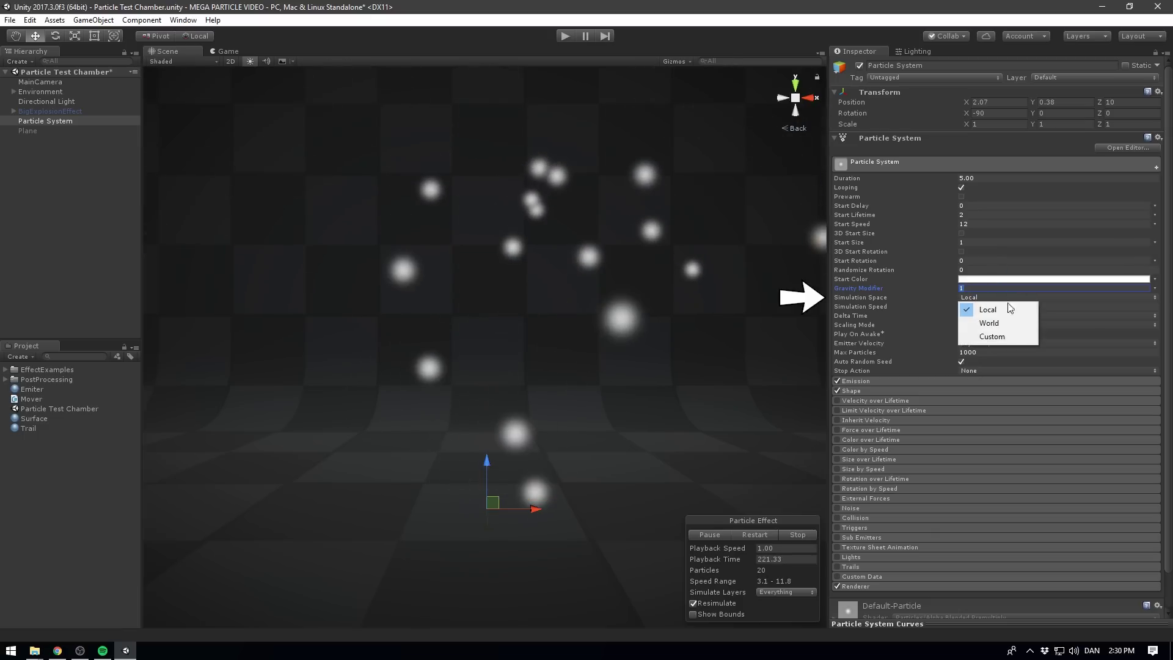
{"action": "left_click", "coordinate": [990, 310]}
Step: Drag the emitter back and forth along X, then switch Simulation Space to World
{"action": "left_click_drag", "start_coordinate": [533, 508], "coordinate": [317, 507]}
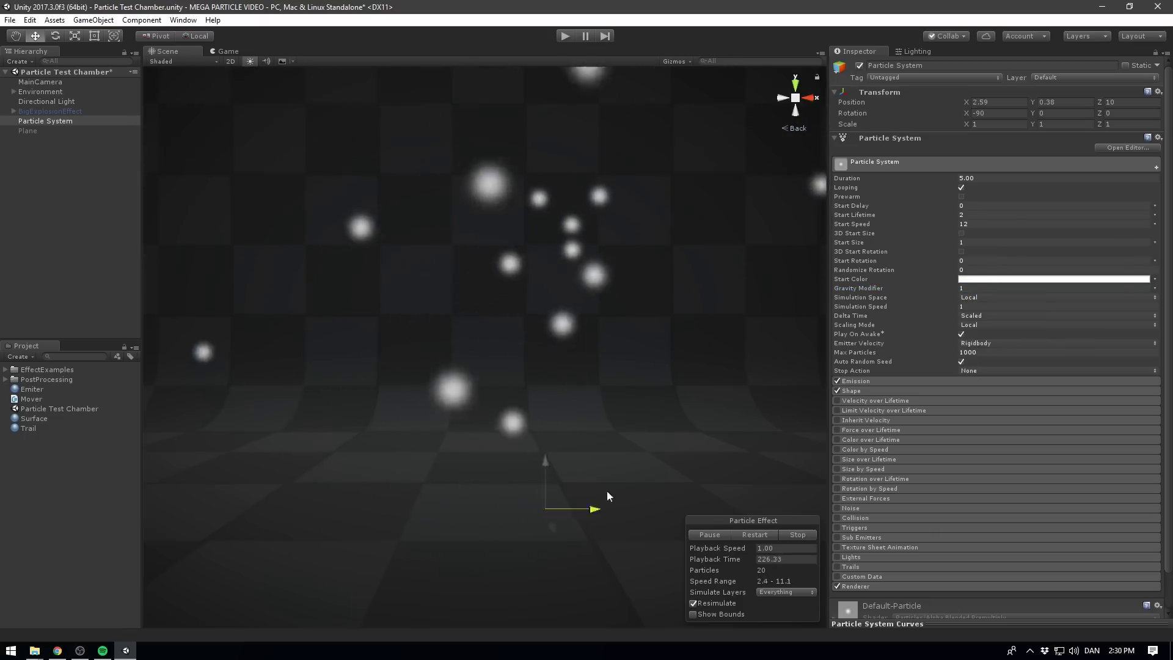
{"action": "left_click_drag", "start_coordinate": [607, 495], "coordinate": [753, 477]}
{"action": "left_click_drag", "start_coordinate": [498, 485], "coordinate": [408, 502]}
{"action": "left_click", "coordinate": [977, 298]}
{"action": "left_click", "coordinate": [988, 325]}
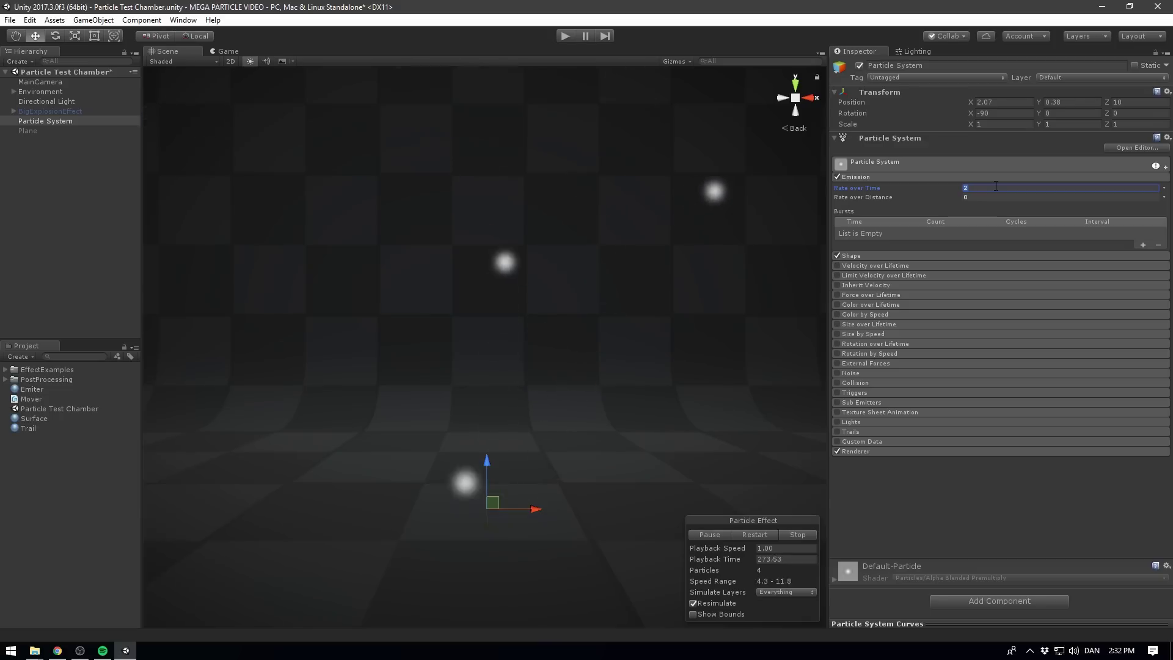
Step: Set Emission Rate over Time to 50, then back to 0
{"action": "type", "text": "50"}
{"action": "key", "text": "Return"}
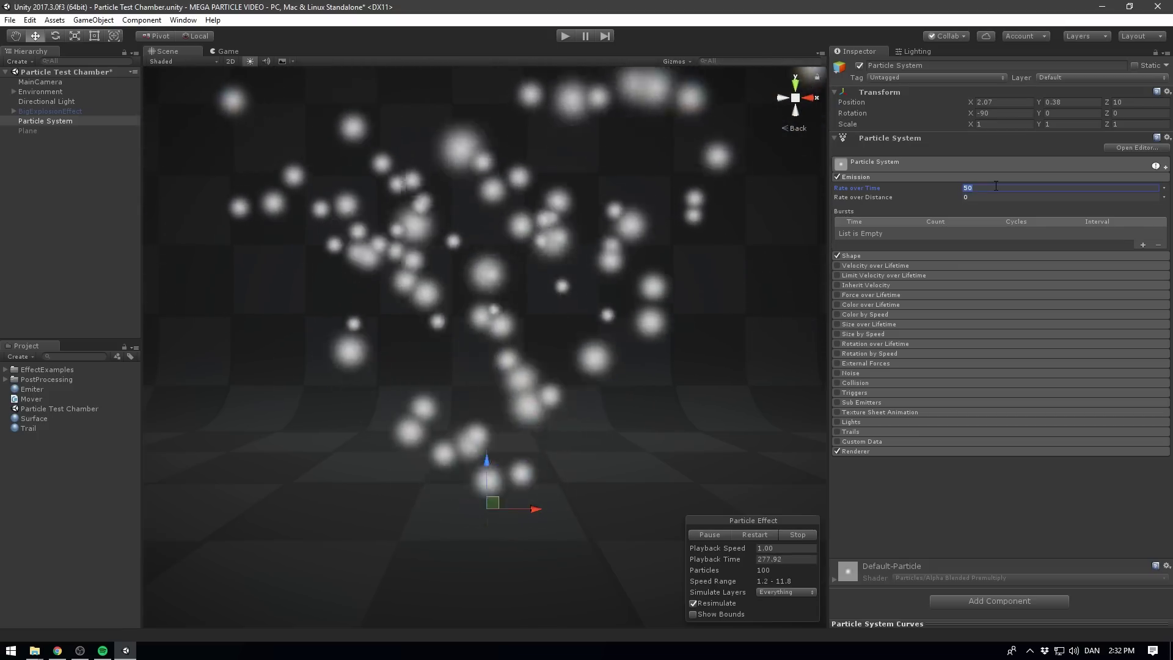
{"action": "type", "text": "0"}
Step: Set Rate over Distance to 10, move the emitter to emit along its path, and edit the burst count
{"action": "left_click", "coordinate": [998, 196]}
{"action": "type", "text": "10"}
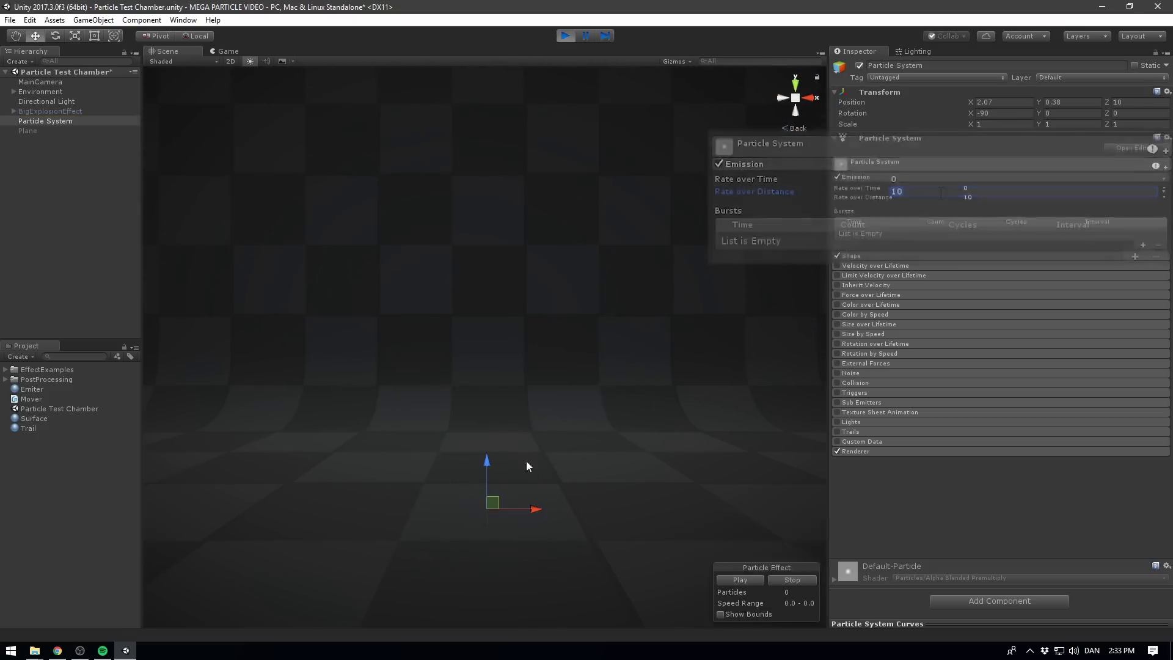
{"action": "key", "text": "ctrl+p"}
{"action": "left_click_drag", "start_coordinate": [532, 507], "coordinate": [427, 515]}
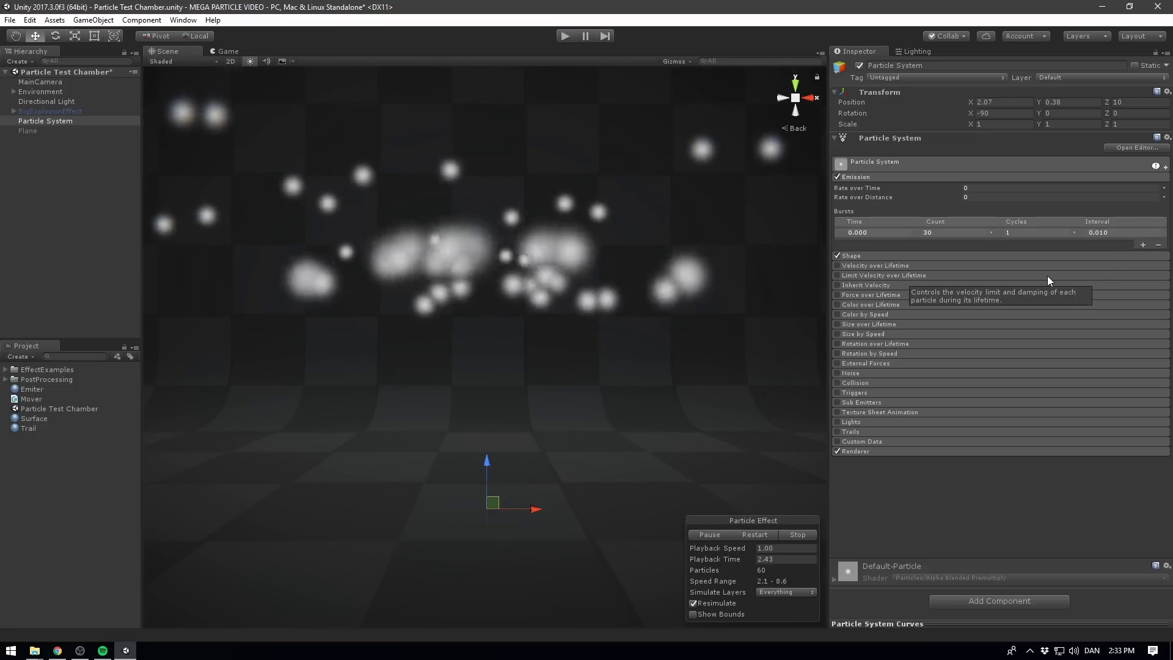
{"action": "left_click", "coordinate": [956, 234]}
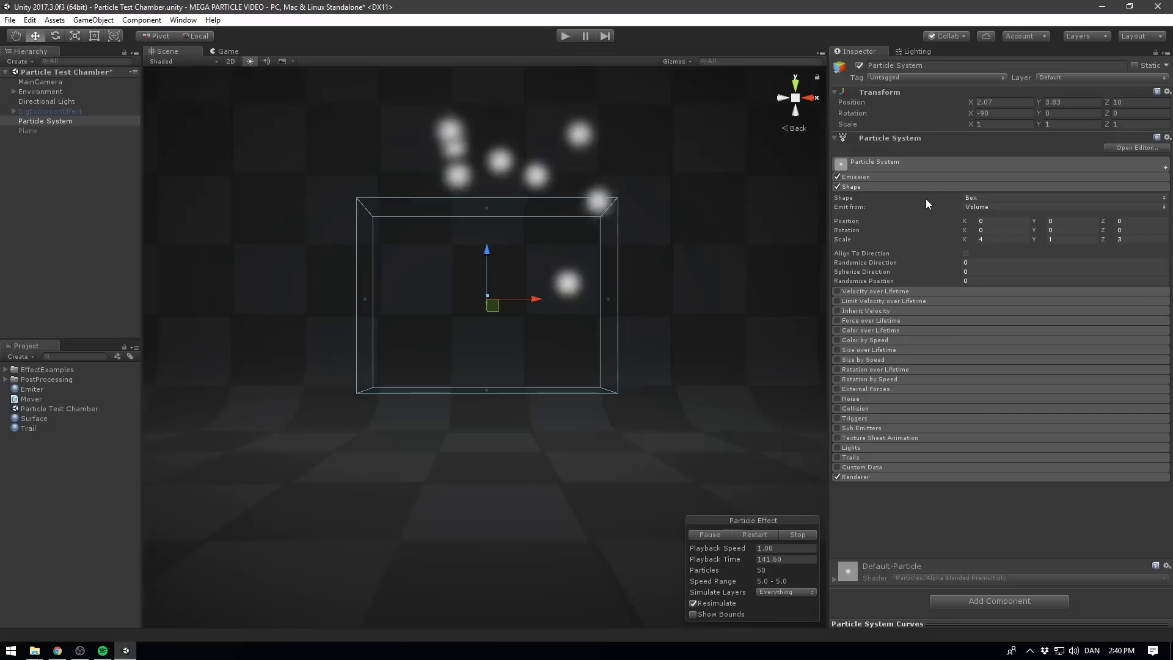
Step: Try Box emission from Shell and Edge, return to Volume, and set Randomize Direction to 1
{"action": "left_click", "coordinate": [1006, 207]}
{"action": "left_click", "coordinate": [995, 233]}
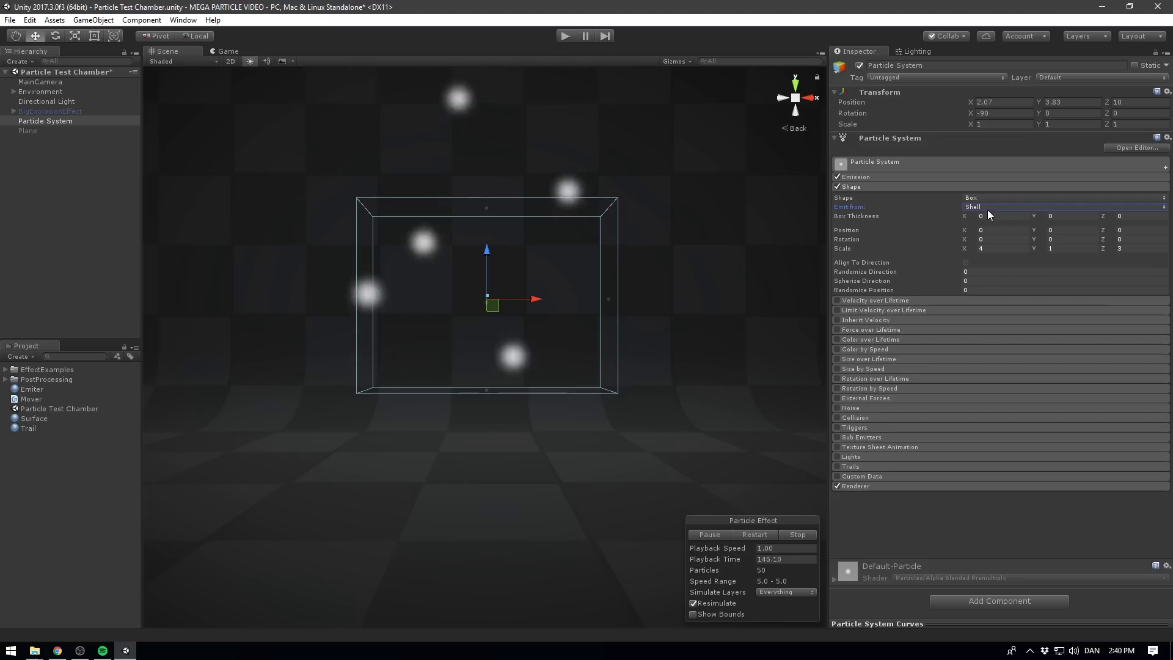
{"action": "left_click", "coordinate": [987, 208]}
{"action": "left_click", "coordinate": [991, 247]}
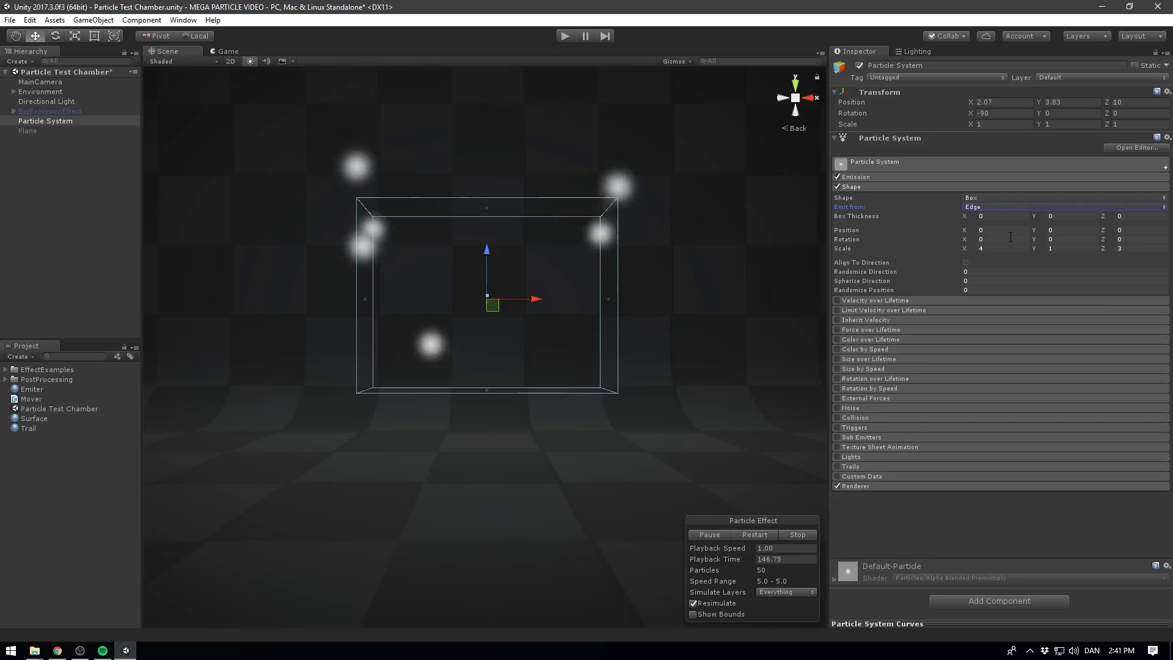
{"action": "left_click", "coordinate": [1002, 207]}
{"action": "left_click", "coordinate": [1005, 218]}
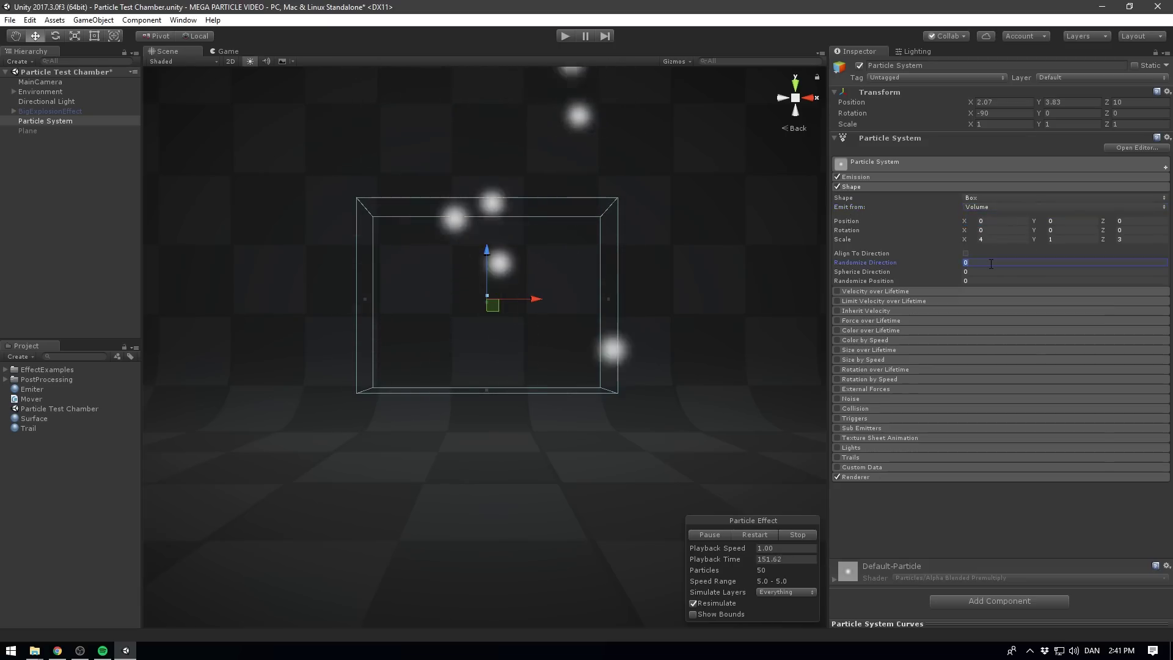
{"action": "type", "text": "1"}
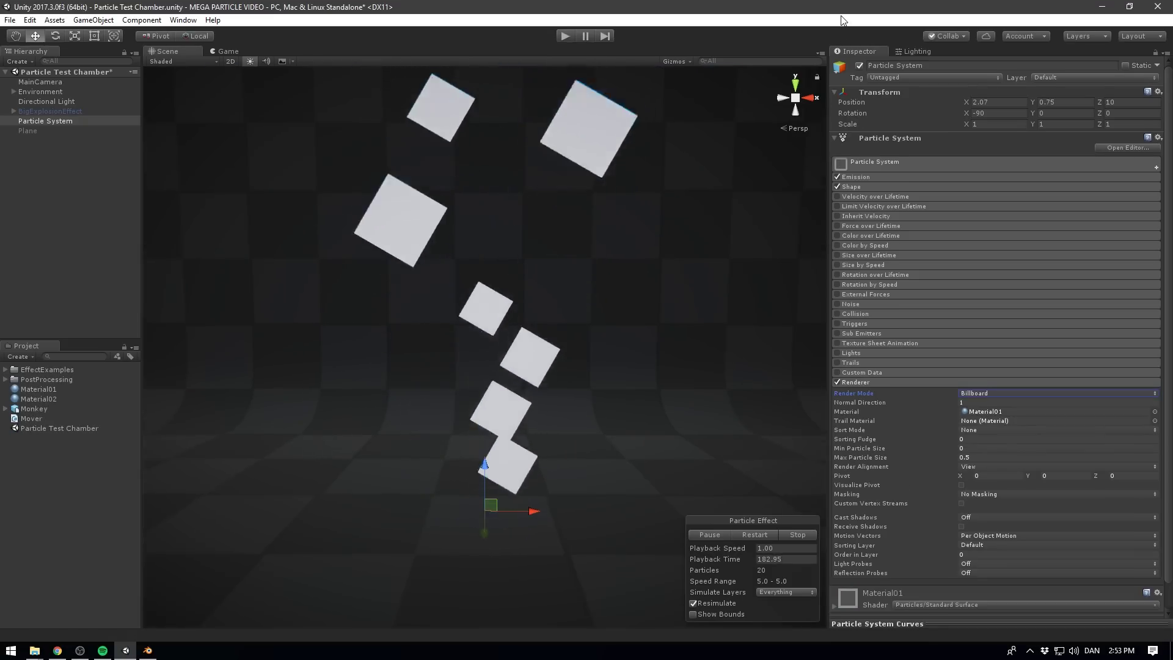
Step: Set Renderer Render Mode to Mesh and apply Material02 to the Material slot
{"action": "left_click", "coordinate": [985, 394]}
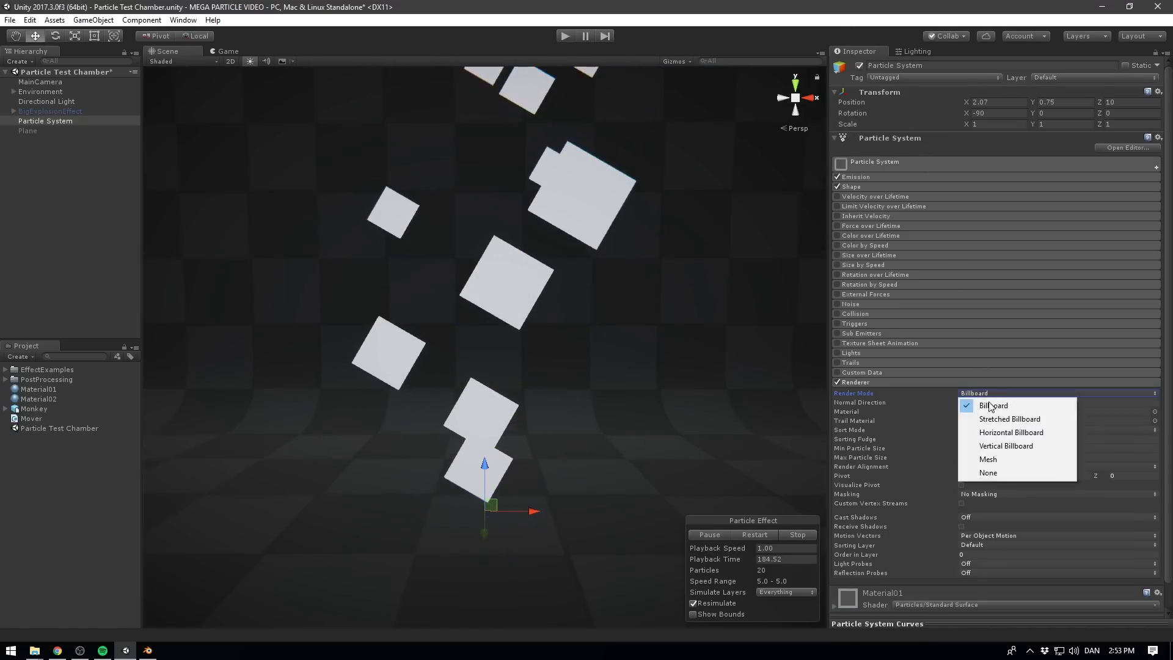
{"action": "left_click", "coordinate": [1000, 459]}
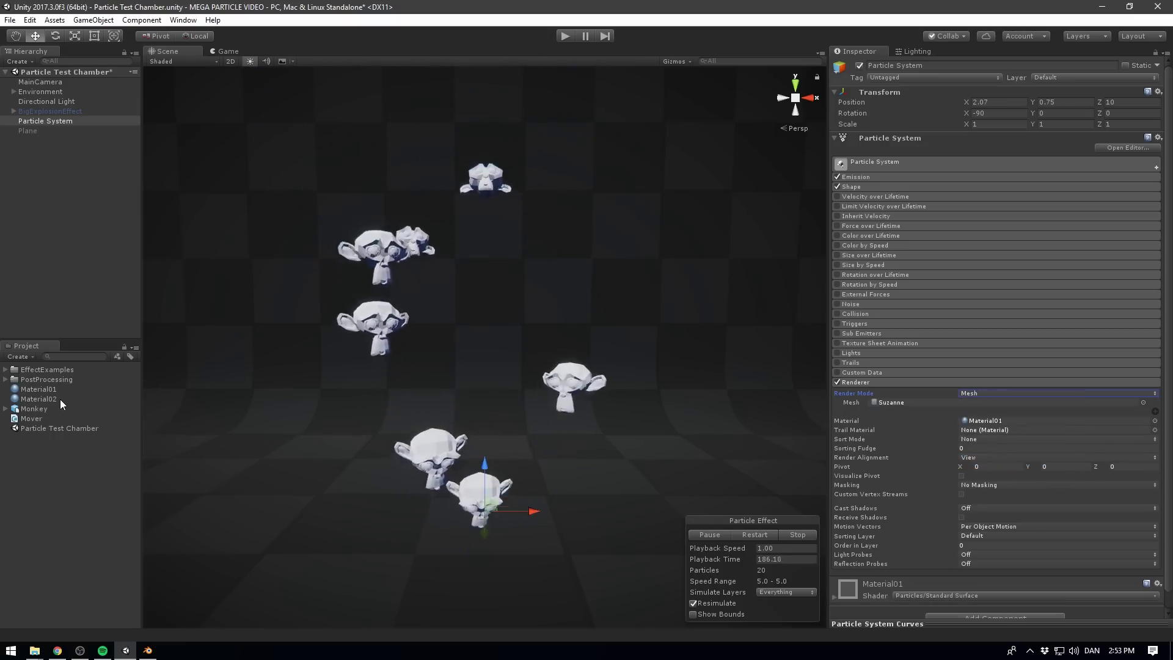
{"action": "left_click_drag", "start_coordinate": [60, 399], "coordinate": [1020, 421]}
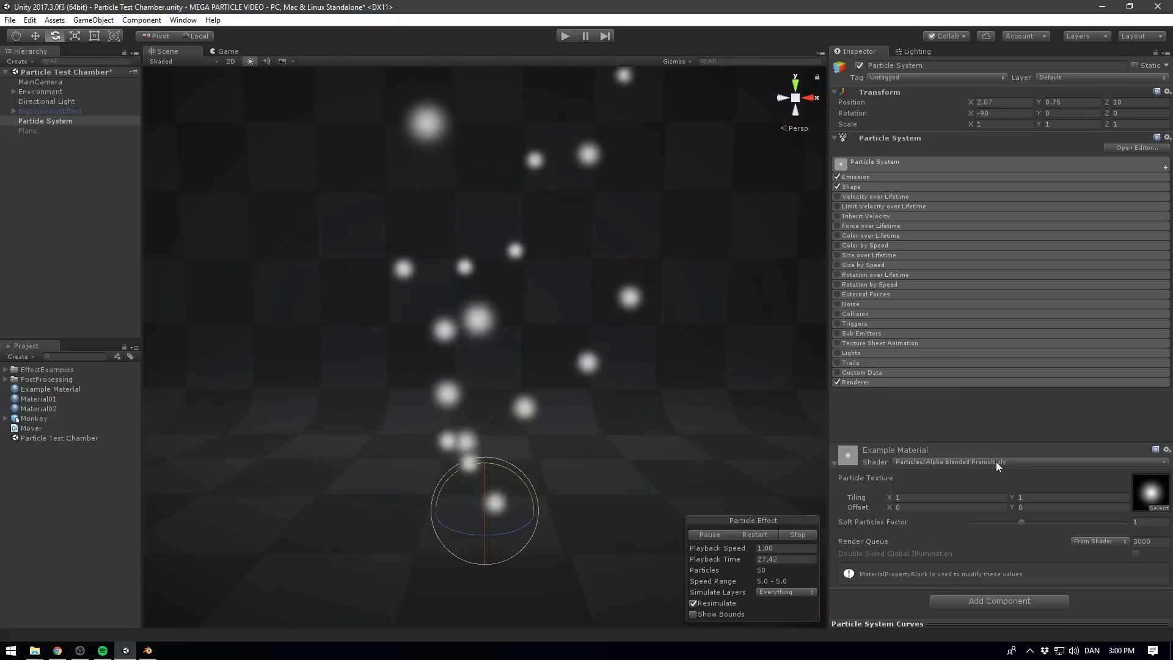
Step: Switch the Example Material shader to Particles > Additive and edit its tint colour
{"action": "left_click", "coordinate": [1009, 461]}
{"action": "mouse_move", "coordinate": [976, 374]}
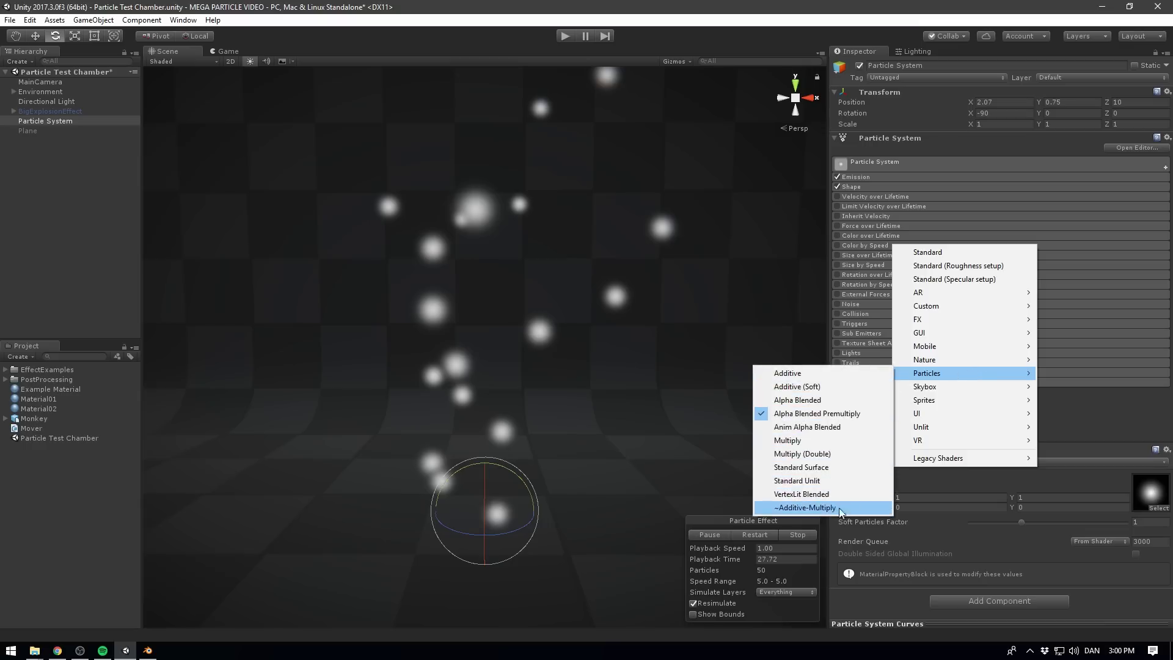
{"action": "left_click", "coordinate": [841, 372]}
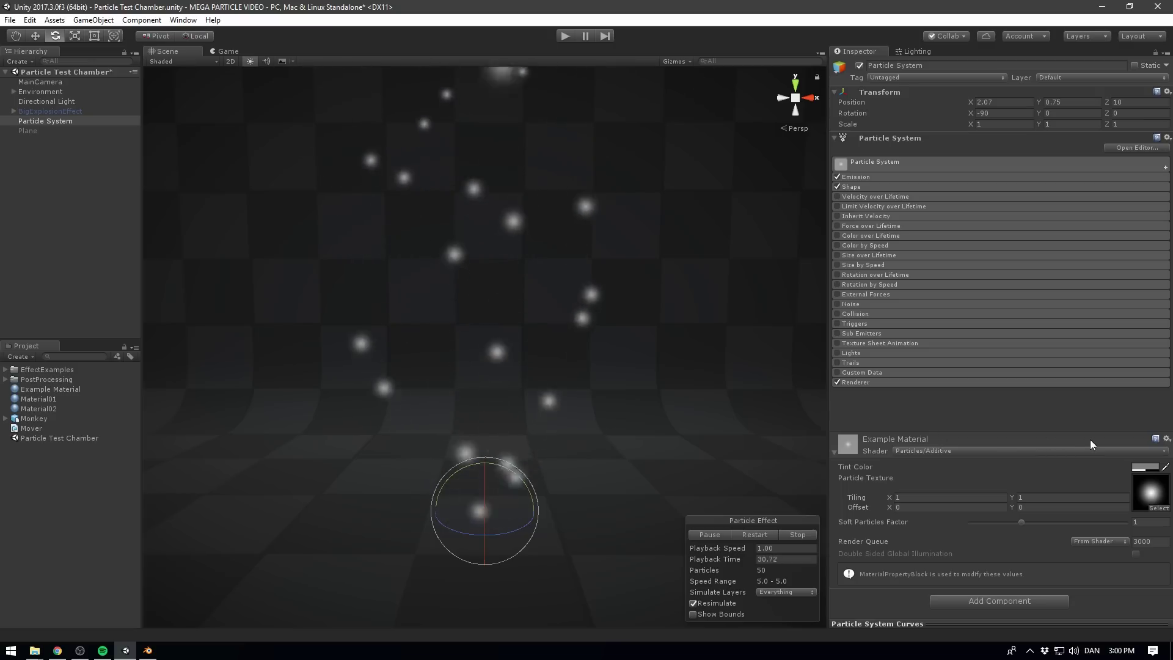
{"action": "left_click", "coordinate": [1144, 466]}
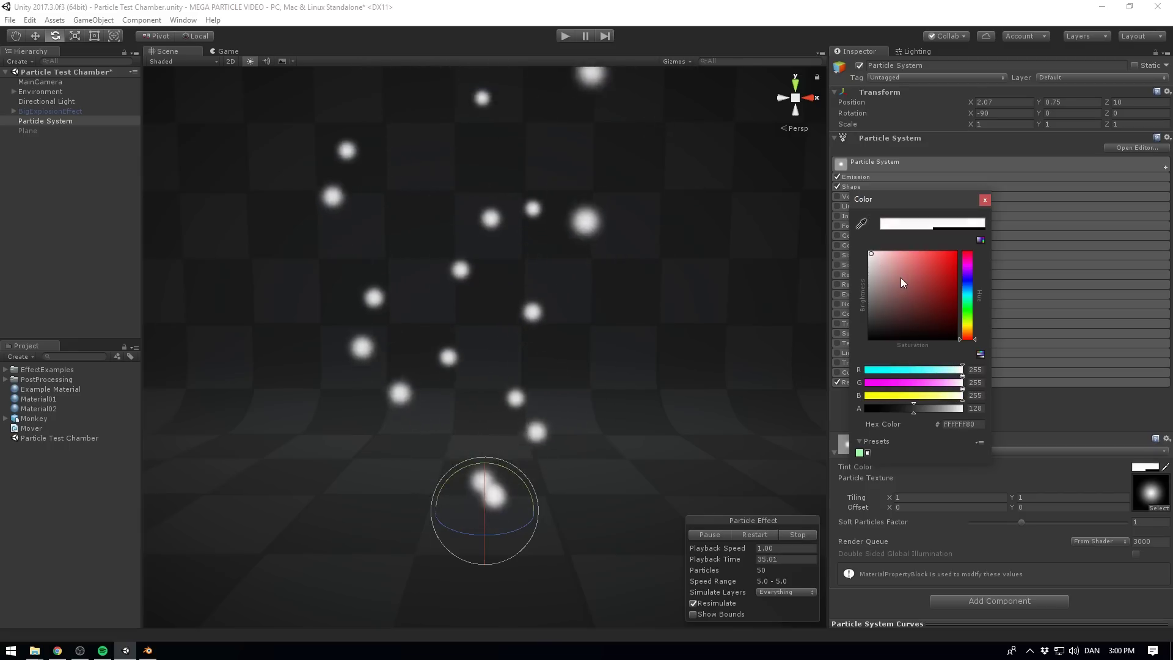
Step: Change the material's shader to Particles > Multiply
{"action": "left_click", "coordinate": [1053, 369]}
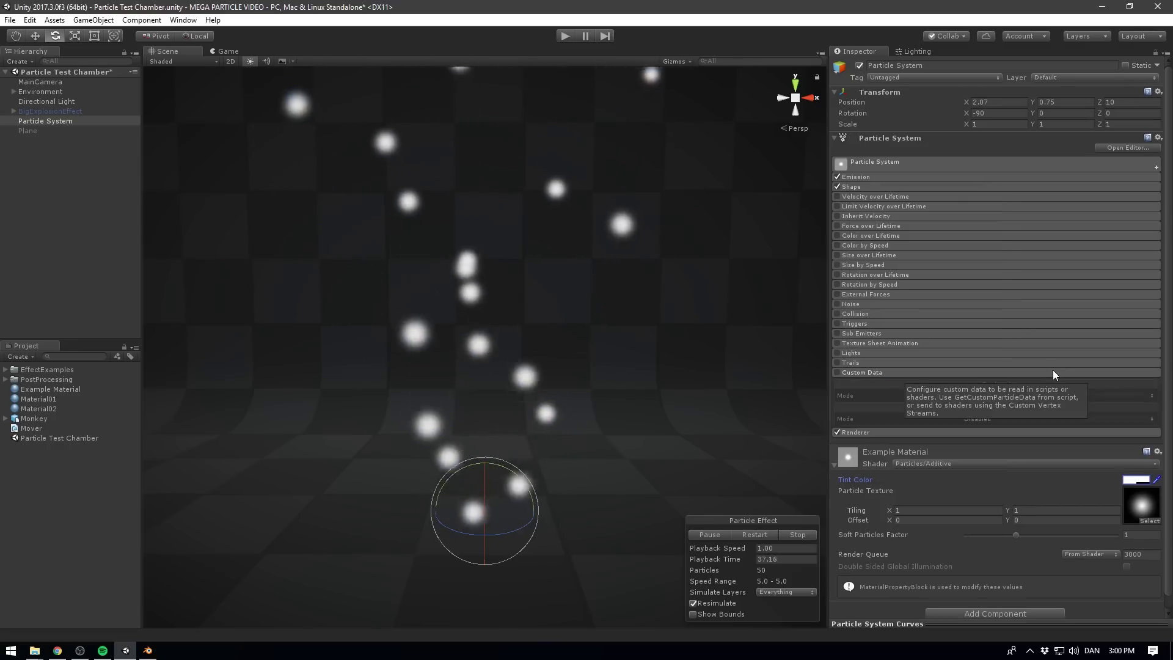
{"action": "mouse_move", "coordinate": [907, 363]}
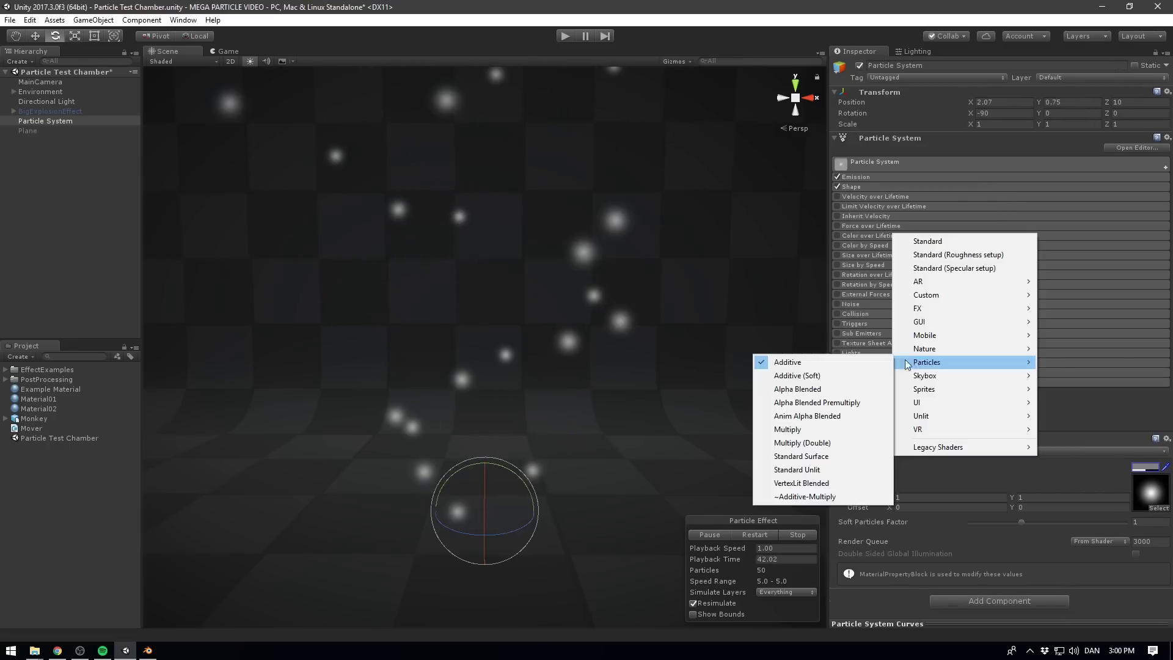
{"action": "left_click", "coordinate": [812, 430]}
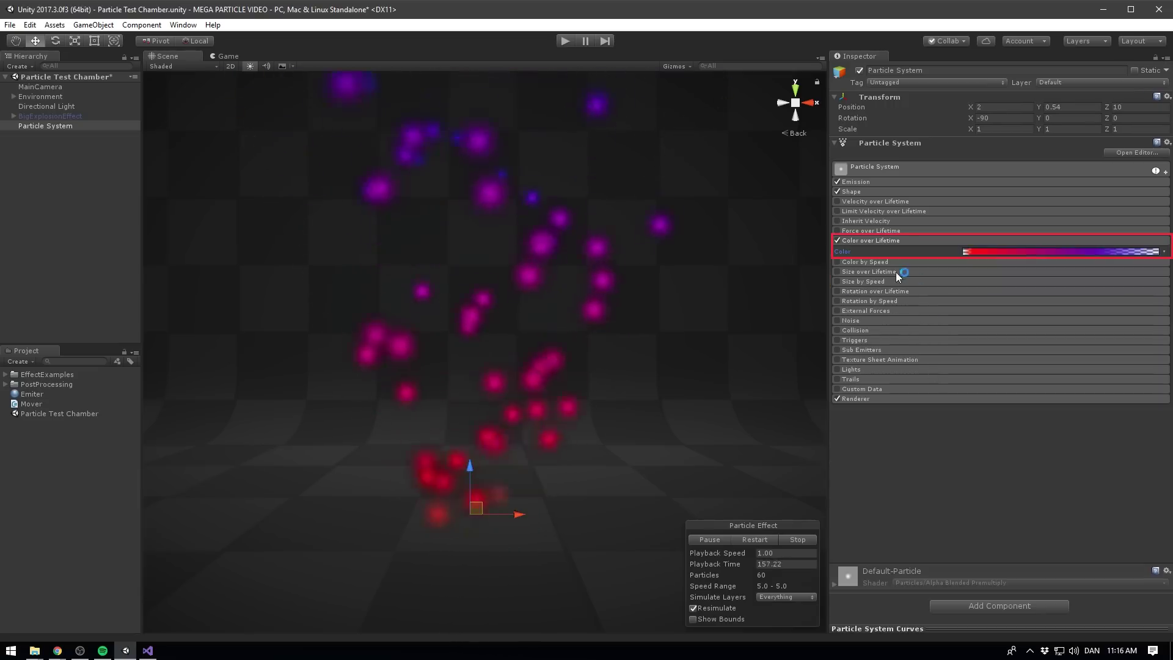
Step: Open the Color over Lifetime gradient for editing
{"action": "left_click", "coordinate": [979, 253]}
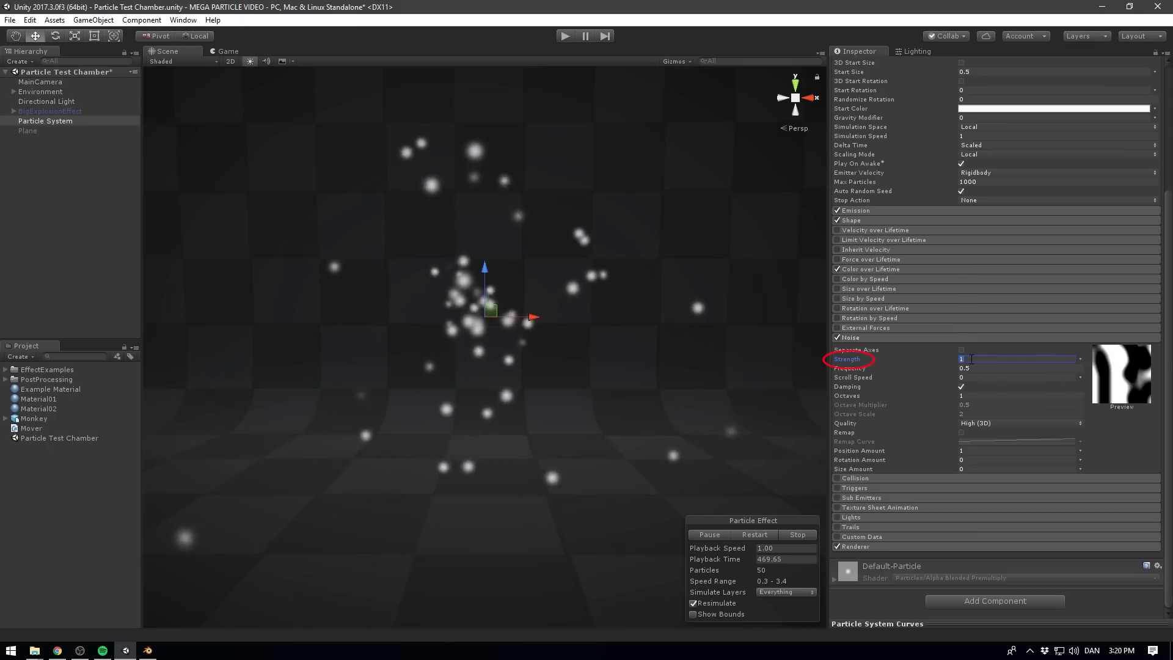
Step: Set Noise Frequency 0.5, Scroll Speed 1 and Octaves 2, then select the Size Amount value
{"action": "type", "text": "1"}
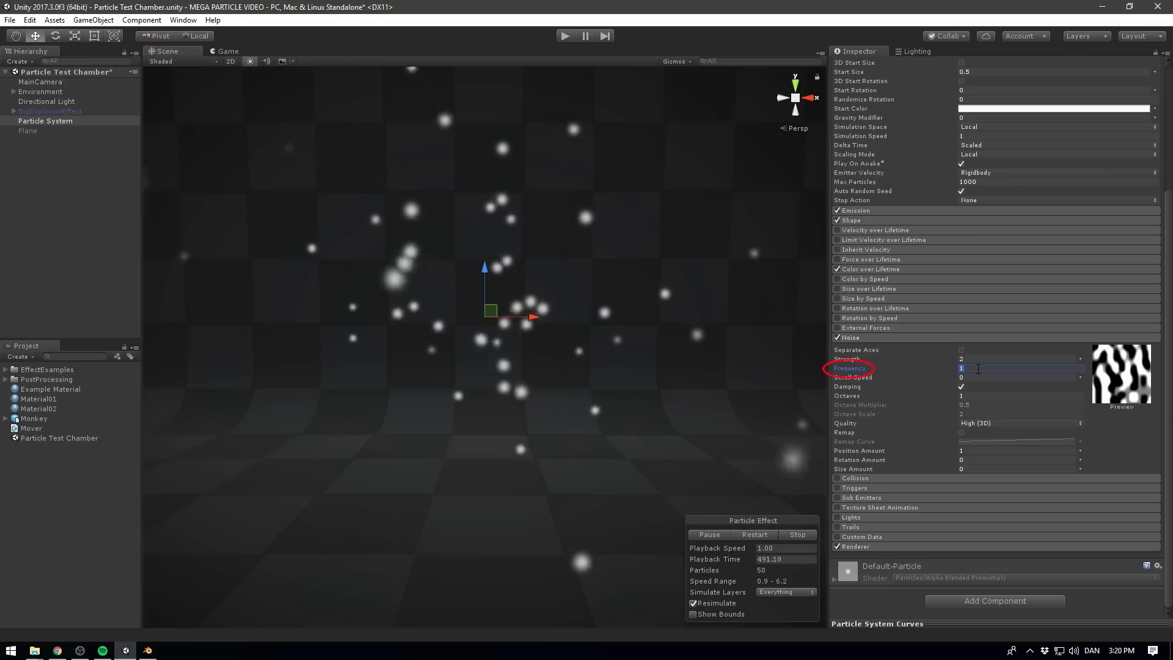
{"action": "type", "text": "0.5"}
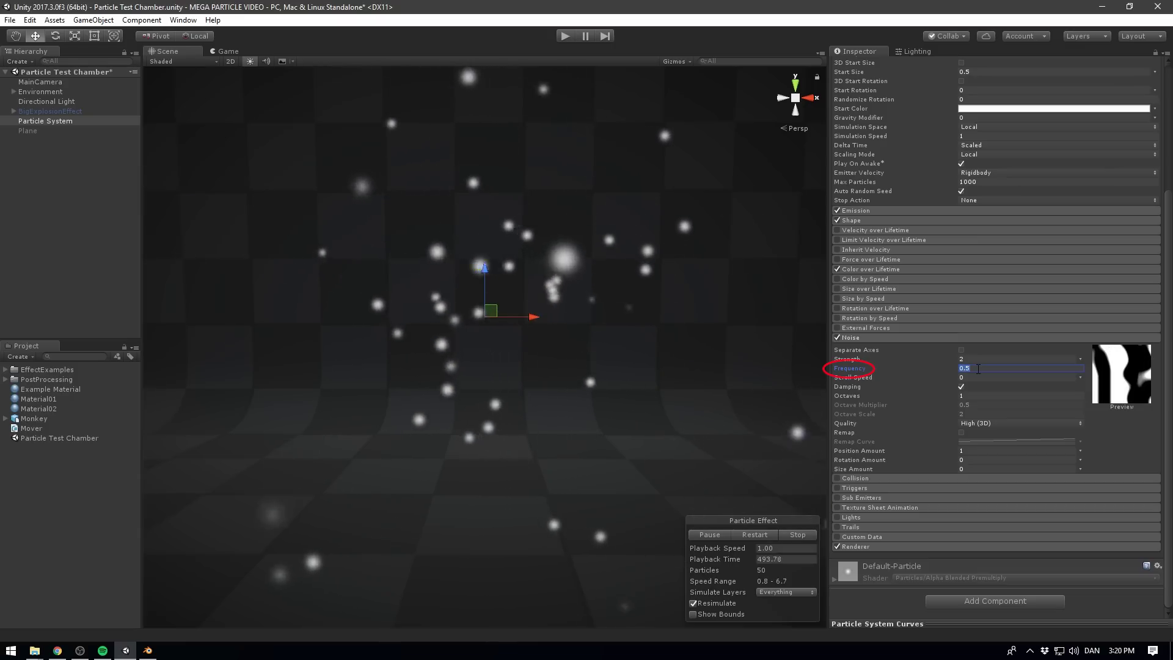
{"action": "left_click", "coordinate": [983, 378]}
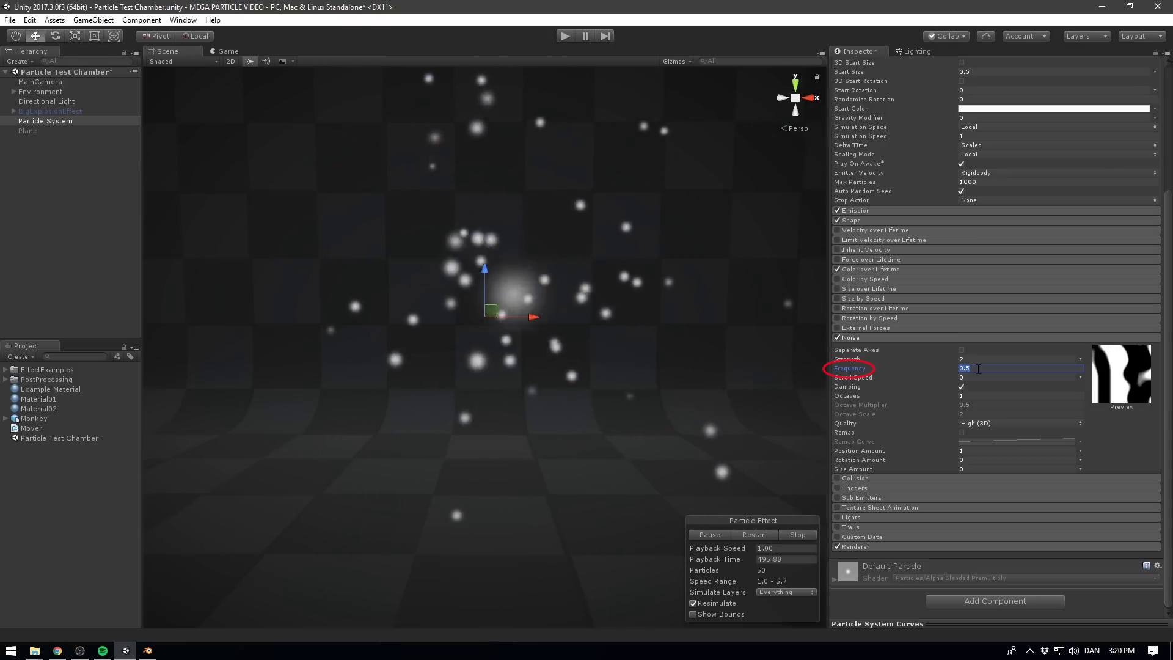
{"action": "type", "text": "1"}
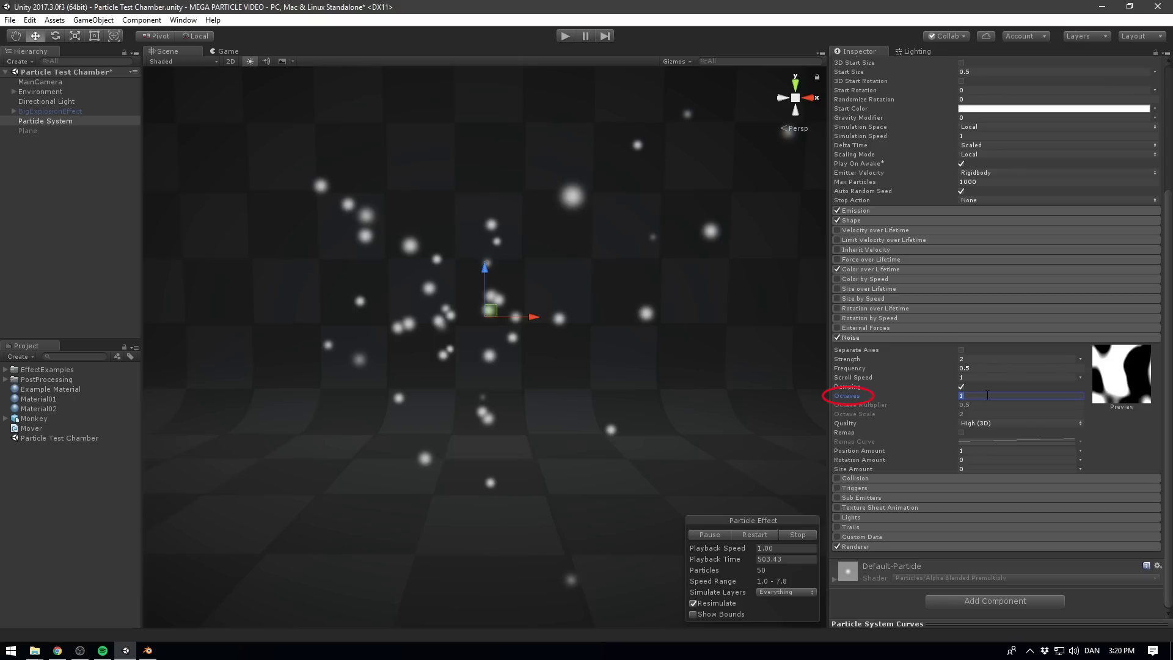
{"action": "key", "text": "Return"}
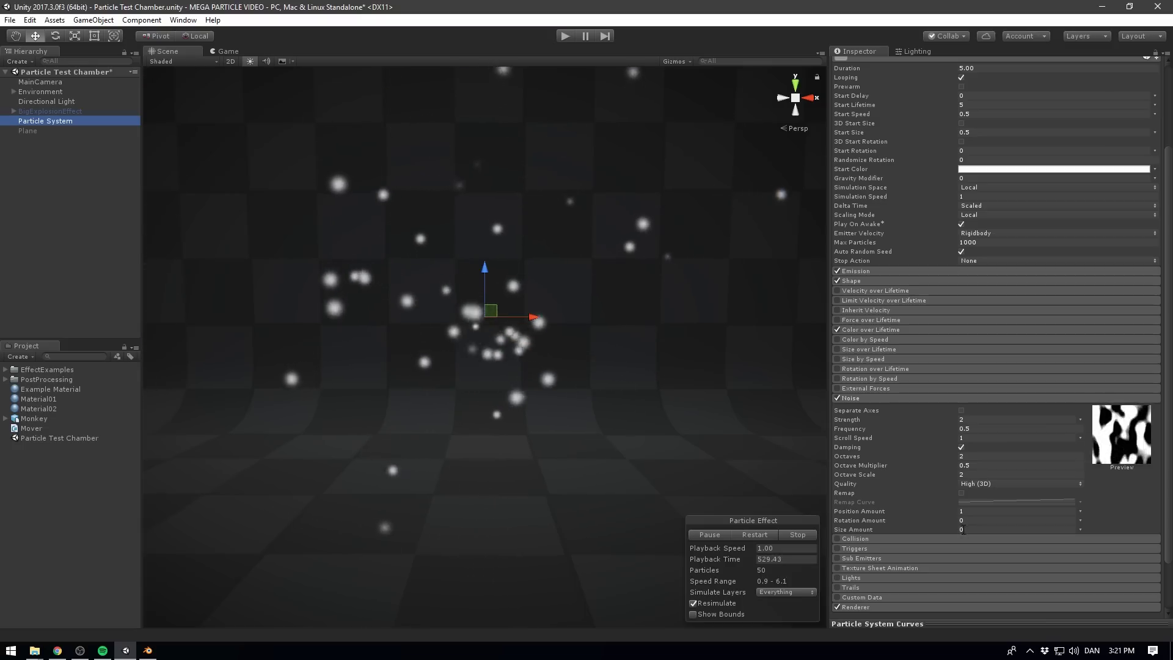
{"action": "double_click", "coordinate": [970, 530]}
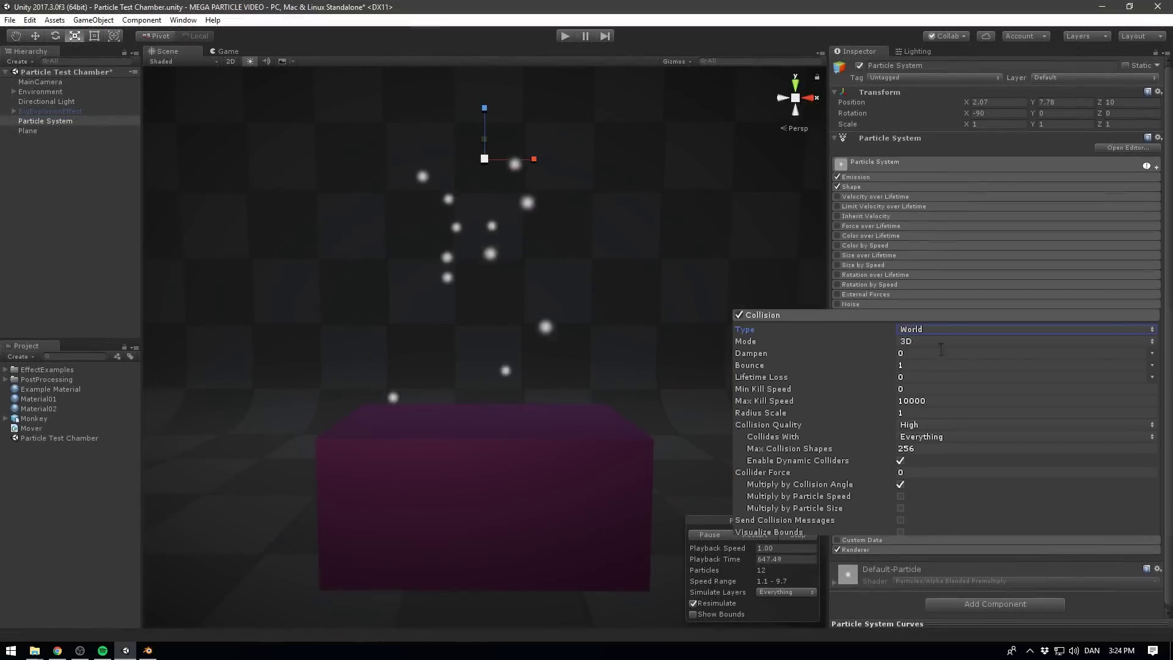
Step: Set Collision Type to Planes, add a collision plane, and set Bounce 1 with Dampen 0
{"action": "left_click", "coordinate": [936, 346]}
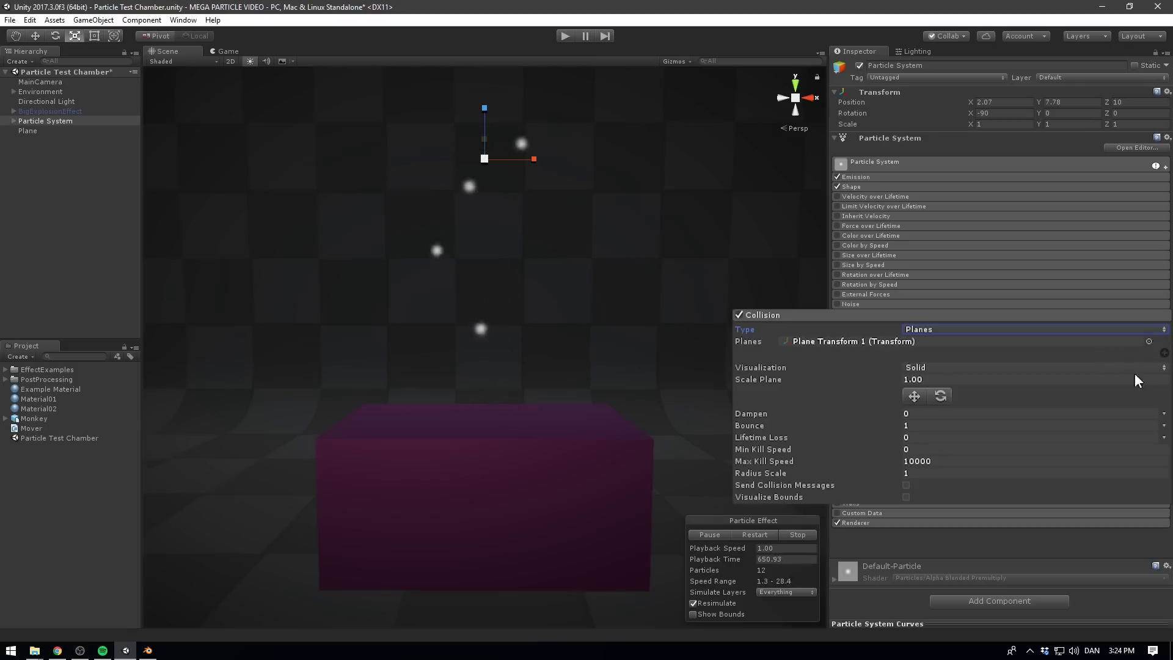
{"action": "left_click", "coordinate": [884, 341]}
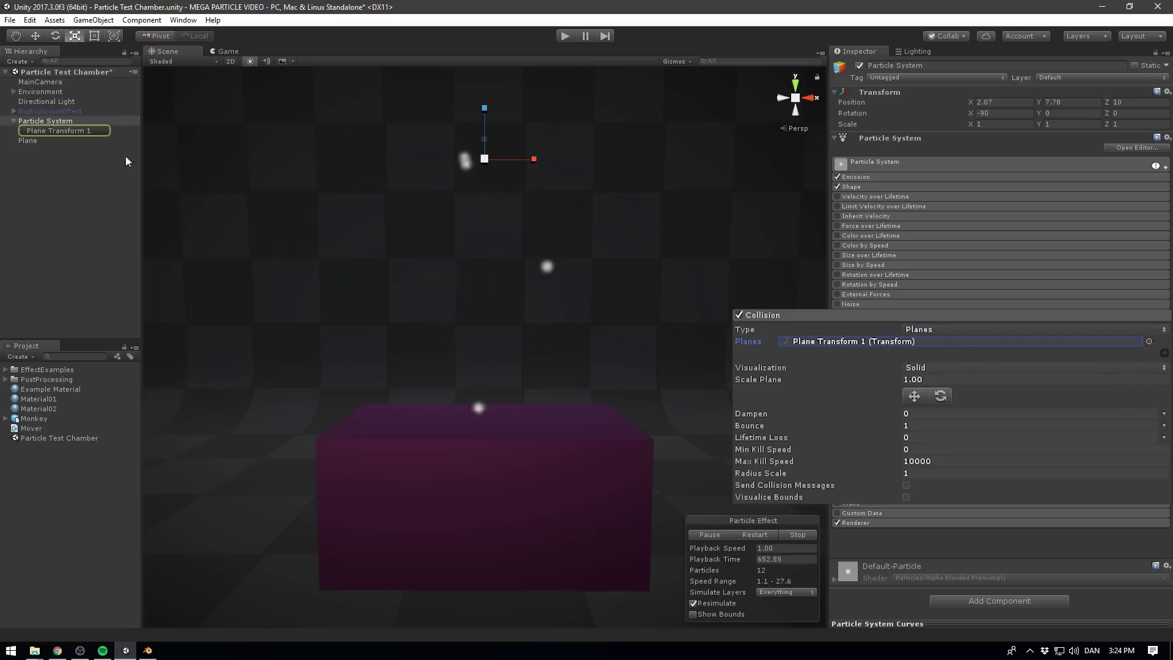
{"action": "left_click", "coordinate": [917, 426]}
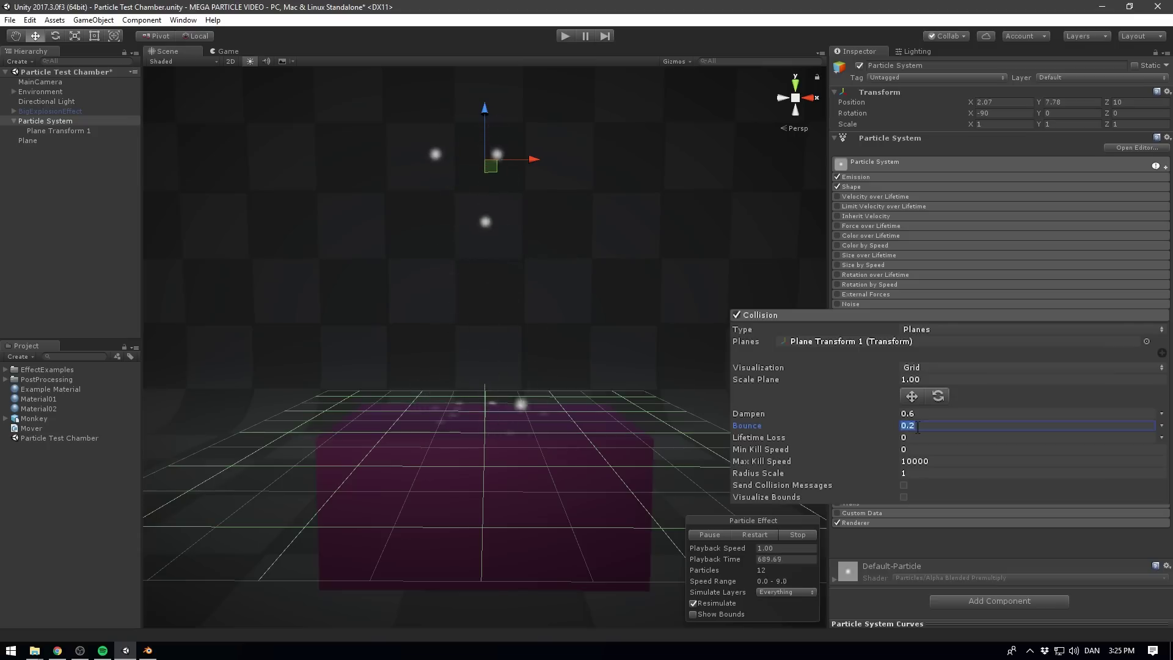
{"action": "left_click", "coordinate": [918, 414]}
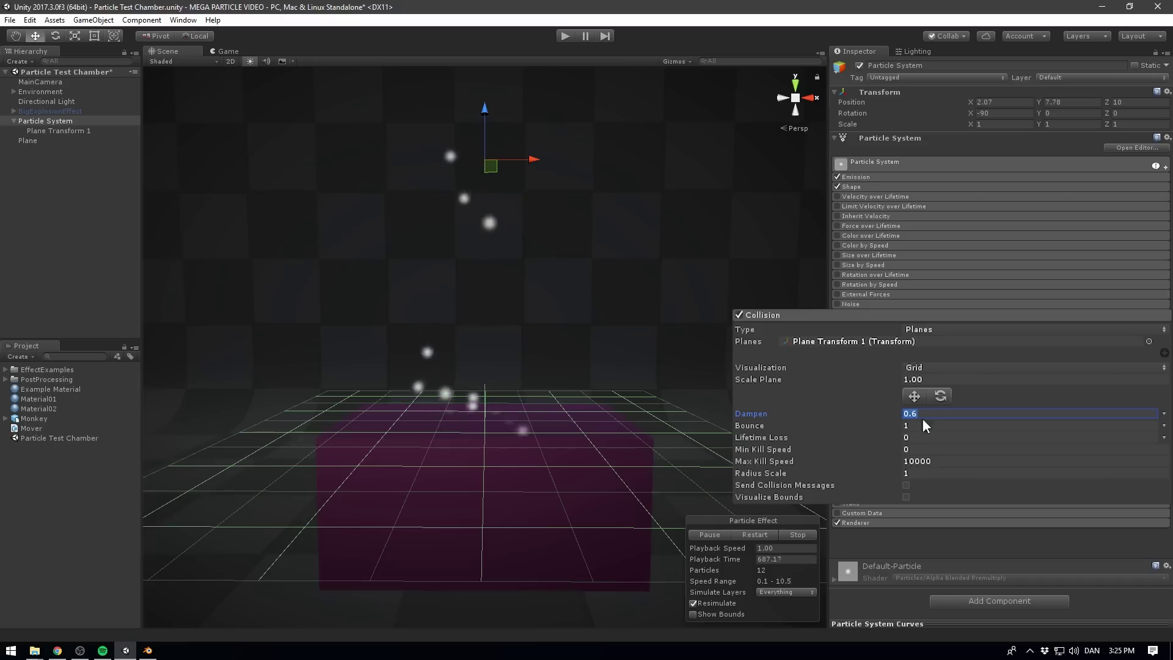
{"action": "type", "text": "0"}
{"action": "key", "text": "shift+Tab"}
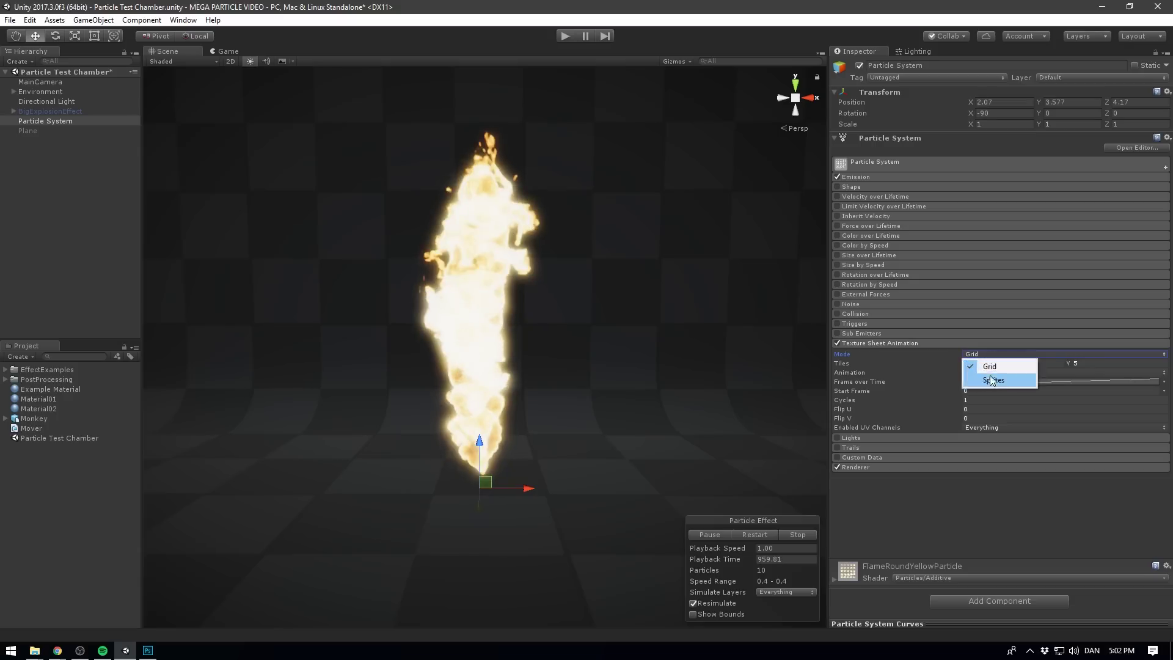
Step: Set Texture Sheet Animation mode to Sprites and add a second sprite slot
{"action": "left_click", "coordinate": [984, 380]}
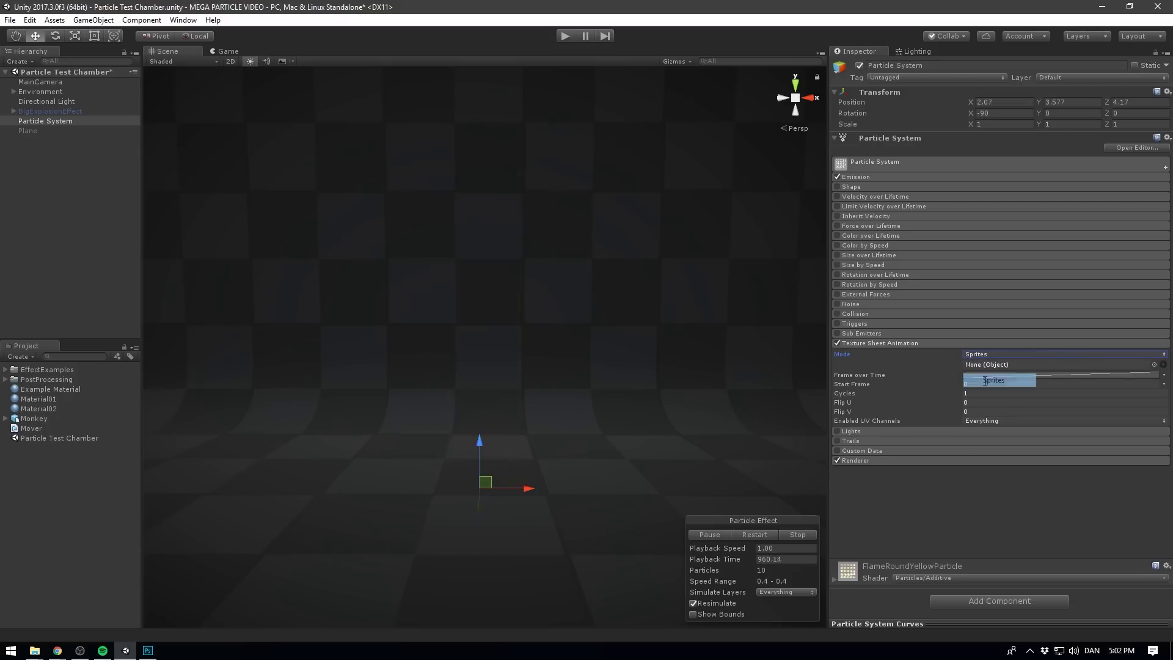
{"action": "left_click", "coordinate": [1164, 364]}
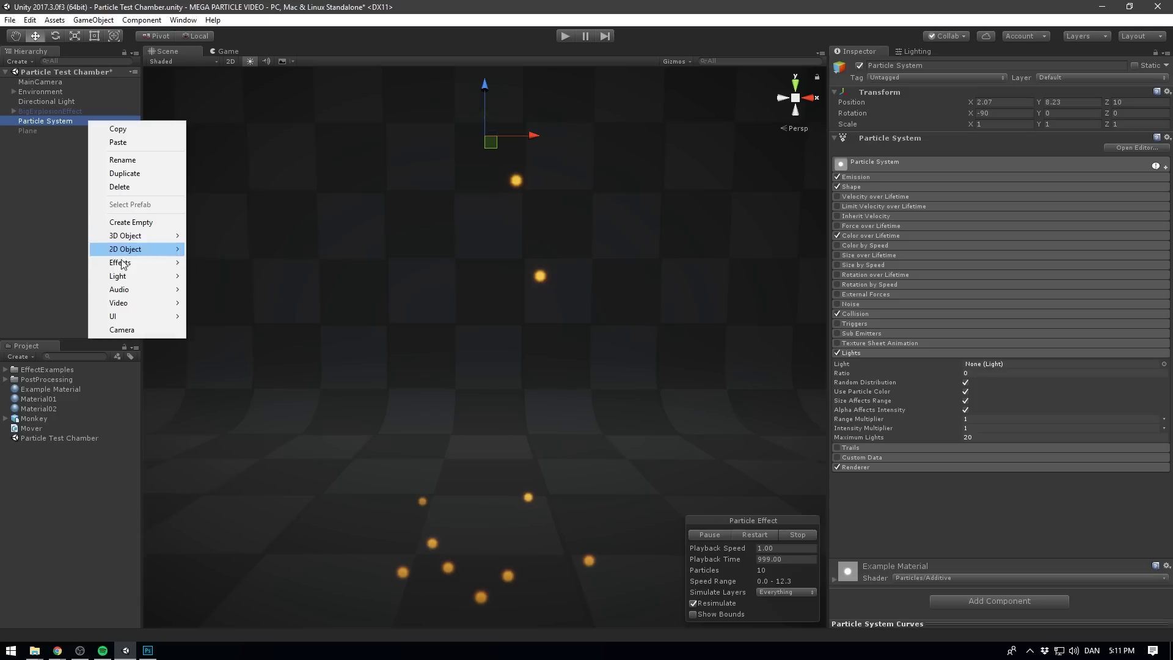
Step: Add a child Point Light, assign it as the Lights module's Light, and set Ratio to 1
{"action": "mouse_move", "coordinate": [133, 279]}
{"action": "left_click", "coordinate": [221, 289]}
{"action": "left_click", "coordinate": [45, 121]}
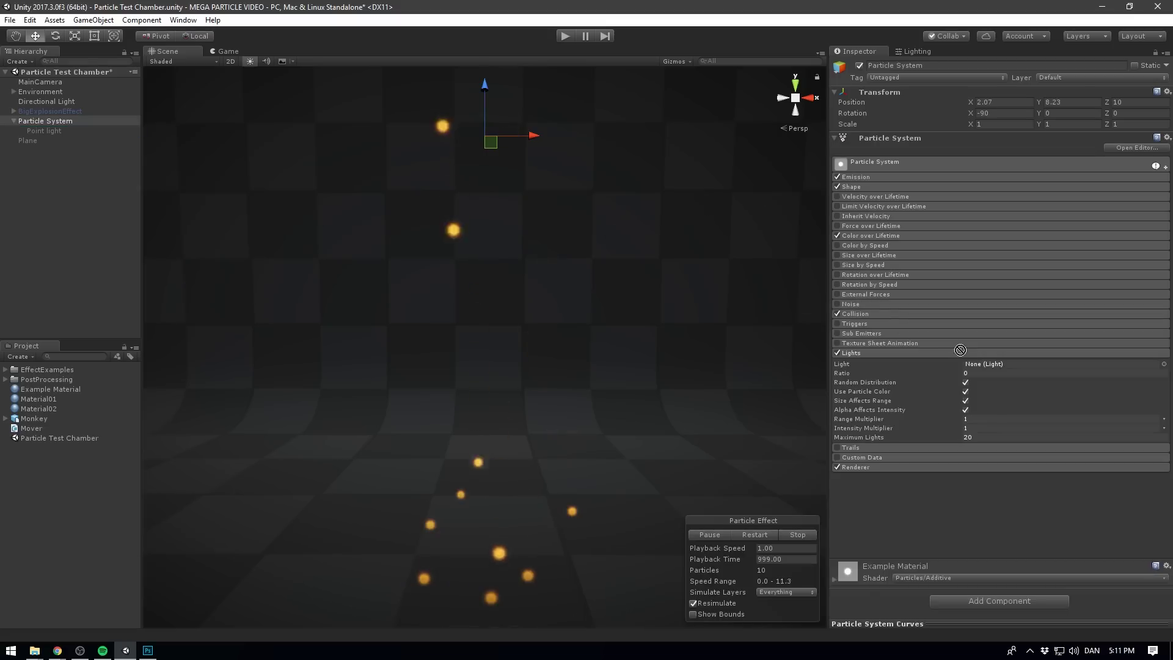
{"action": "left_click_drag", "start_coordinate": [44, 131], "coordinate": [983, 364]}
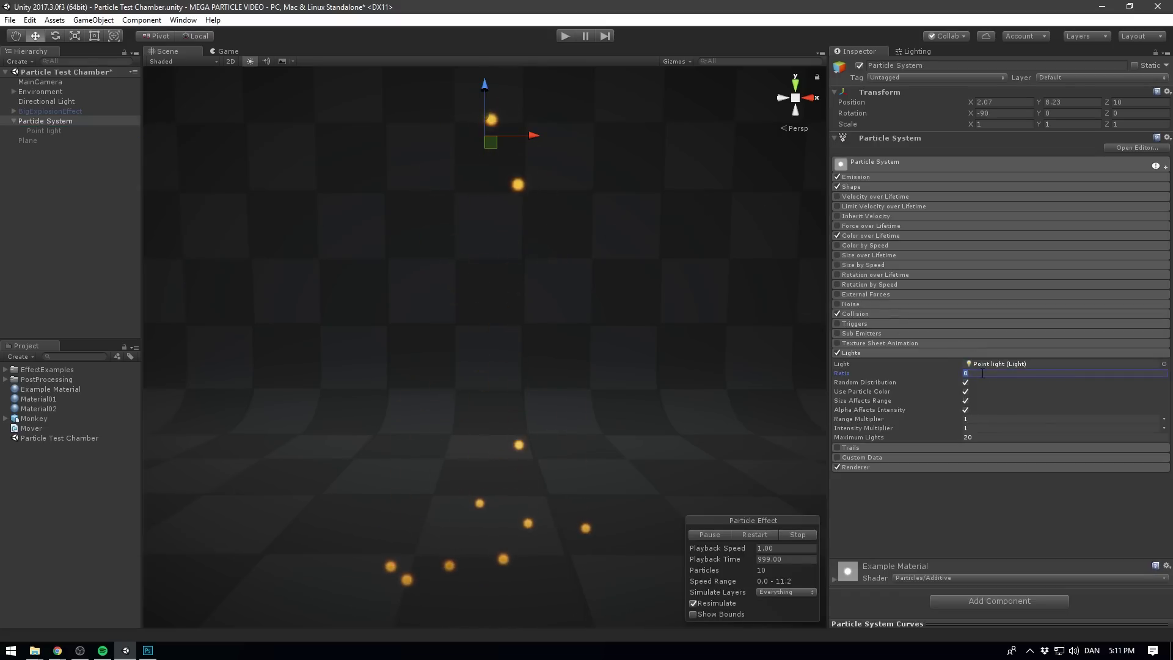
{"action": "type", "text": "1"}
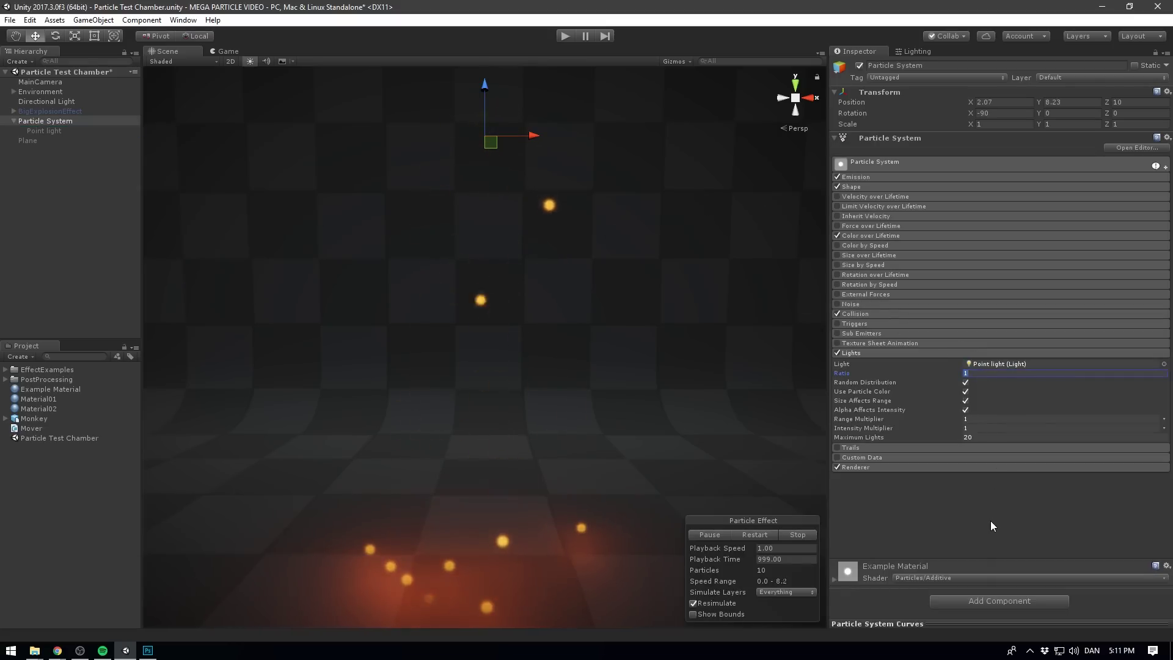
Step: Toggle Use Particle Color, Size Affects Range and Alpha Affects Intensity off and back on
{"action": "left_click", "coordinate": [966, 393]}
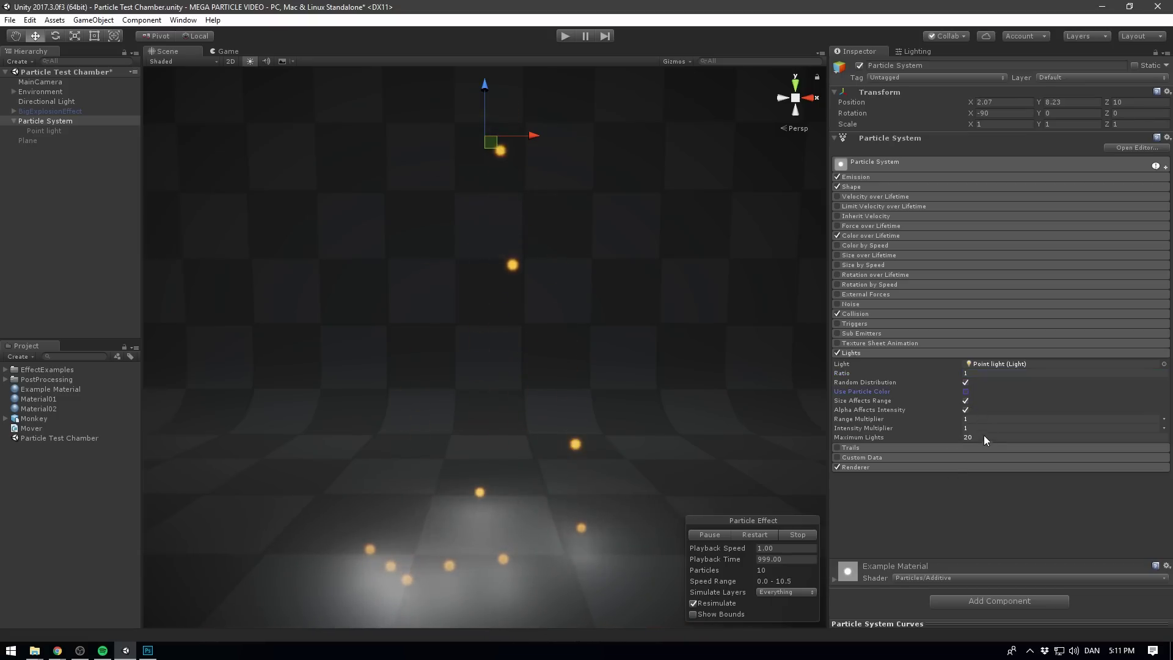
{"action": "left_click", "coordinate": [966, 392]}
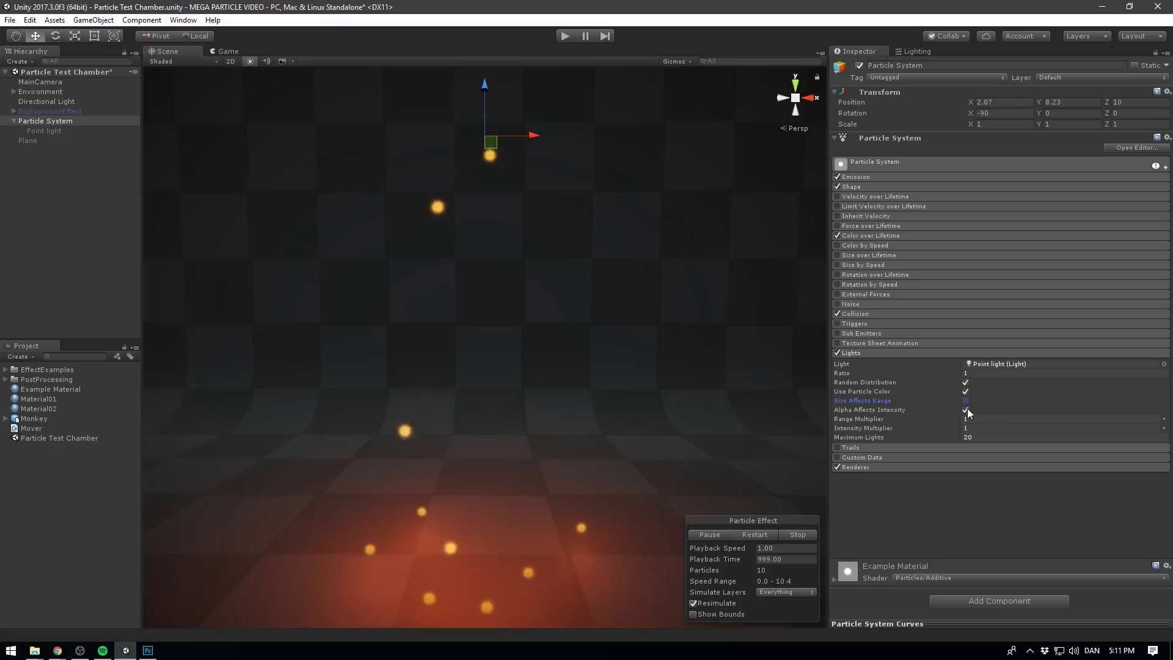
{"action": "left_click", "coordinate": [966, 403]}
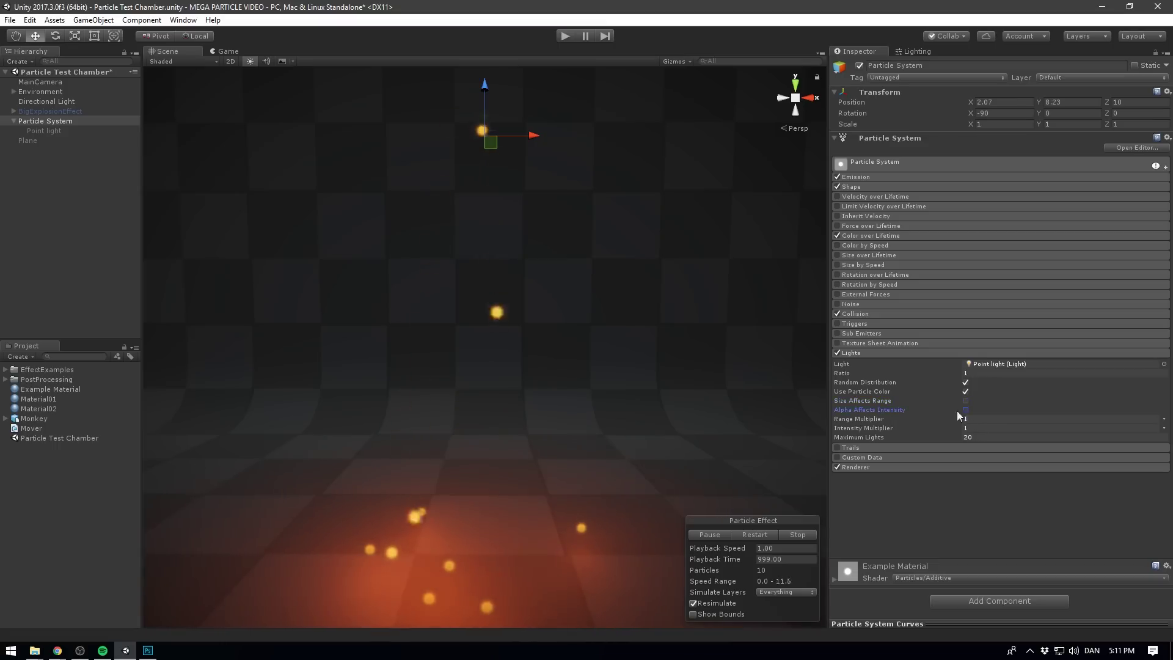
{"action": "left_click", "coordinate": [966, 410]}
{"action": "left_click", "coordinate": [966, 401]}
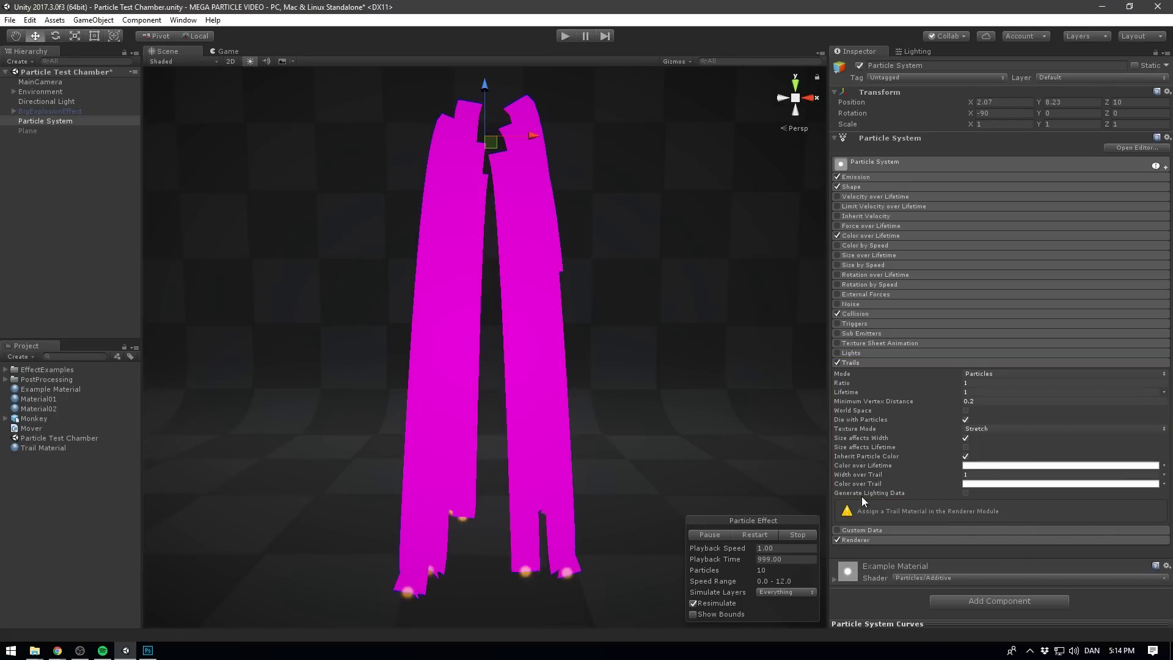
Step: Expand the Renderer module and assign Trail Material to its Trail Material slot
{"action": "left_click", "coordinate": [941, 537]}
{"action": "scroll", "coordinate": [937, 529], "scroll_direction": "down", "scroll_amount": 3}
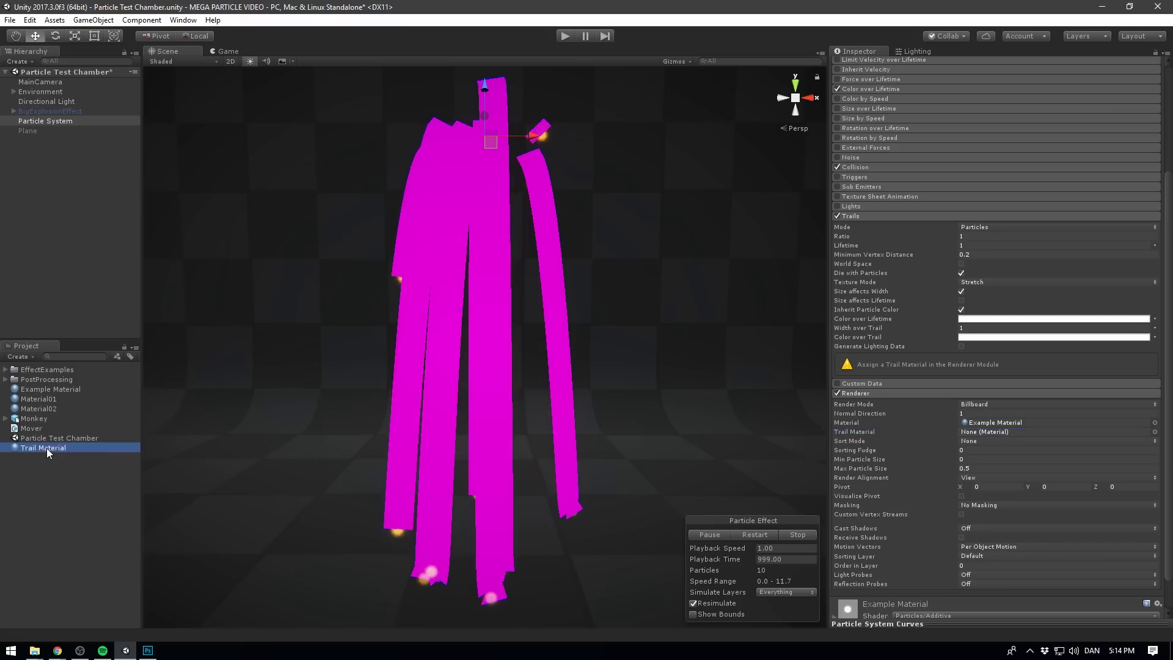
{"action": "left_click_drag", "start_coordinate": [47, 448], "coordinate": [1001, 431]}
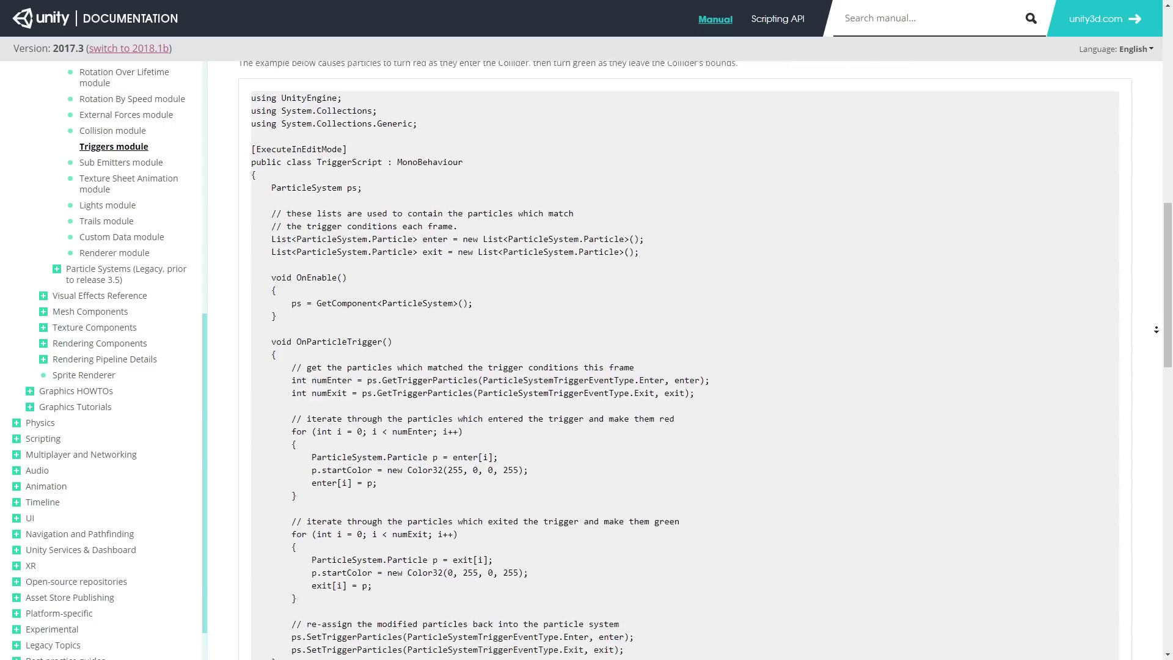
Step: Scroll the Triggers manual page past the TriggerScript code to the editor and game view screenshots
{"action": "scroll", "coordinate": [706, 360], "scroll_direction": "down", "scroll_amount": 3}
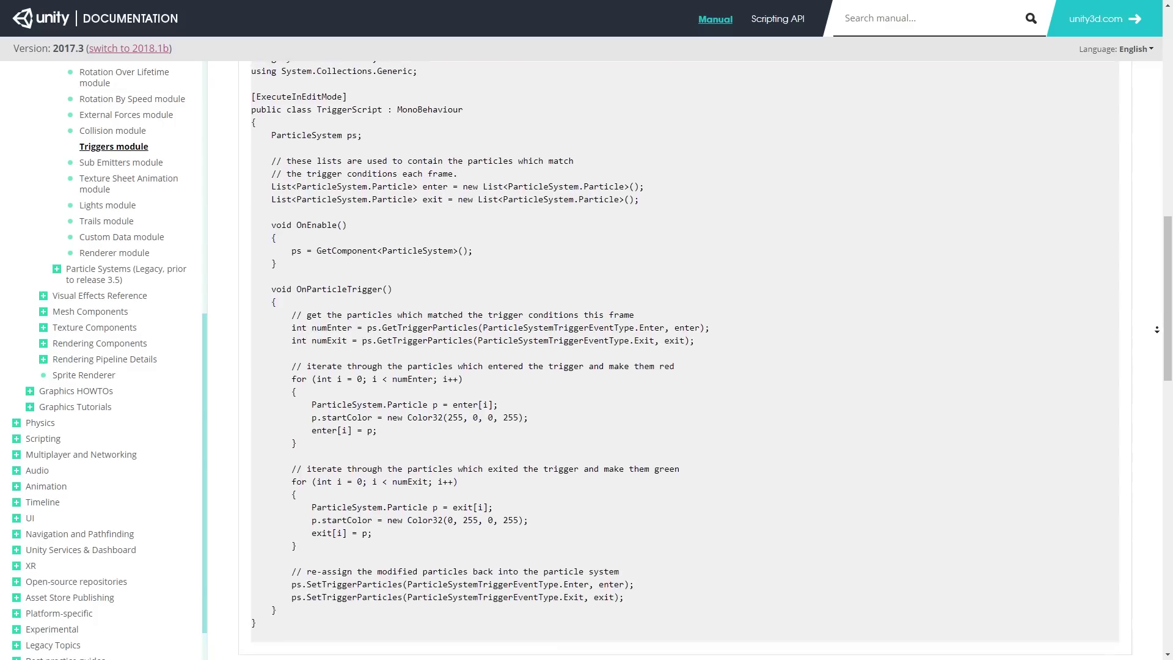
{"action": "scroll", "coordinate": [1157, 330], "scroll_direction": "down", "scroll_amount": 4}
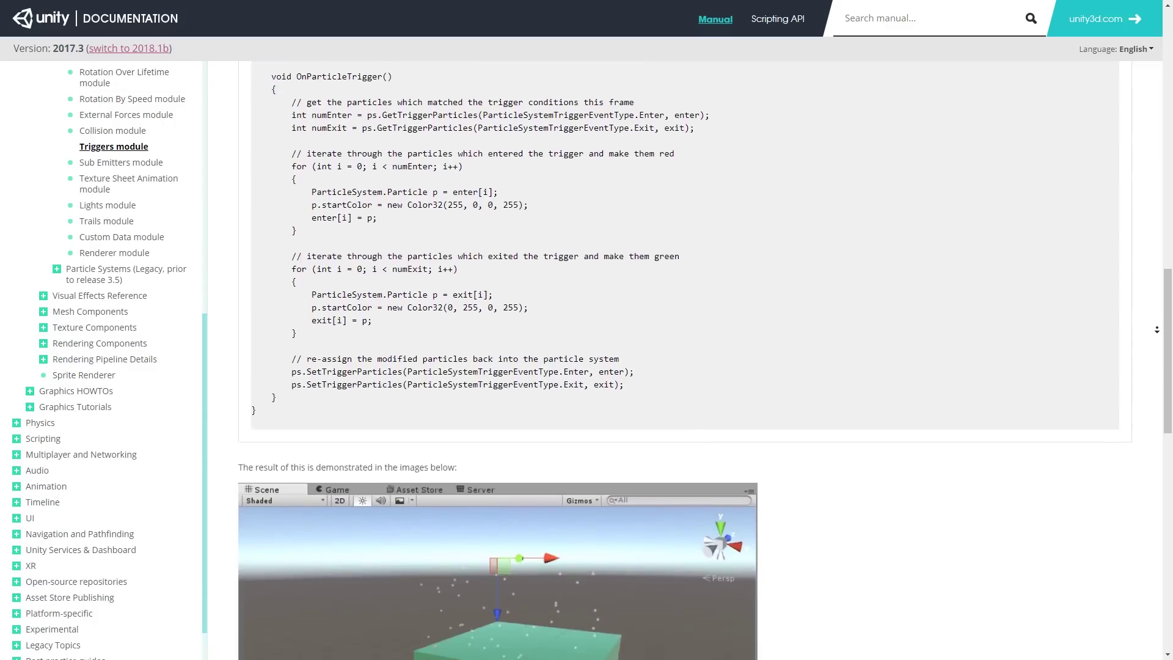
{"action": "scroll", "coordinate": [1157, 330], "scroll_direction": "down", "scroll_amount": 4}
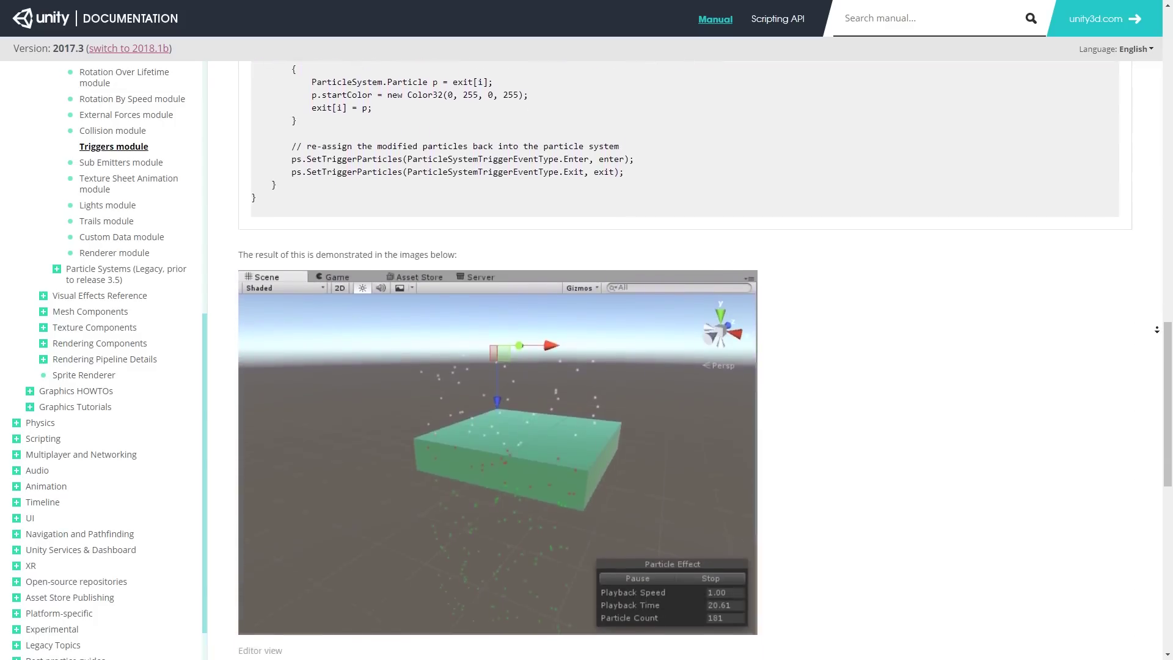
{"action": "scroll", "coordinate": [1156, 330], "scroll_direction": "down", "scroll_amount": 4}
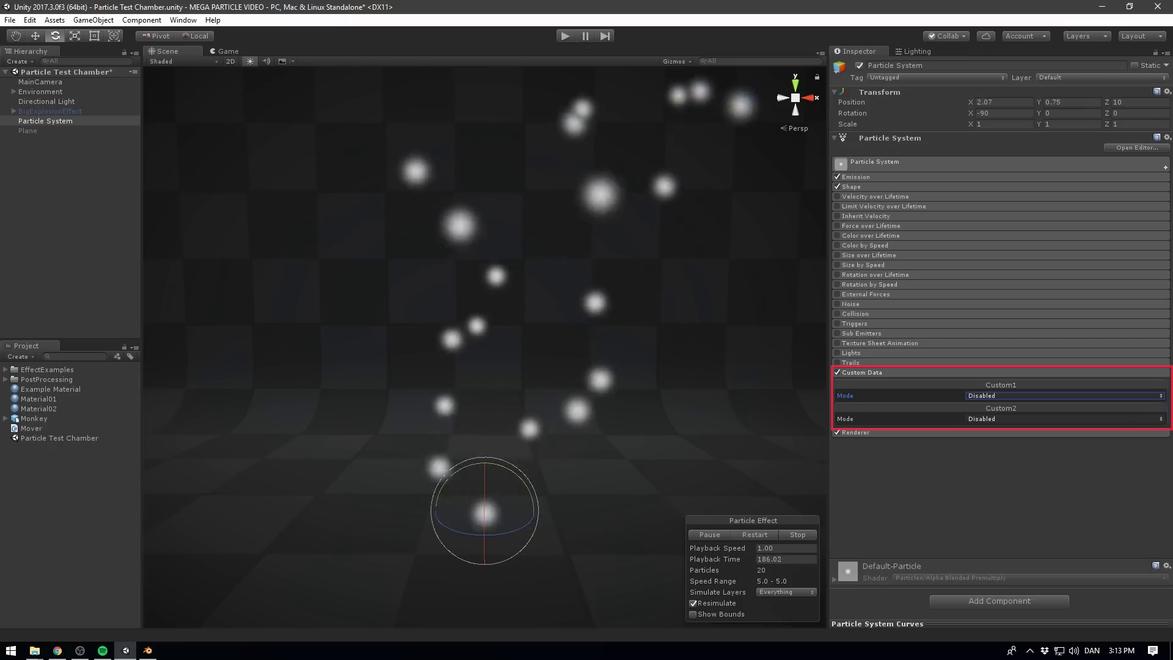
Step: Set the Custom Data module's Custom1 mode to Vector and Custom2 mode to Color
{"action": "left_click", "coordinate": [1057, 396]}
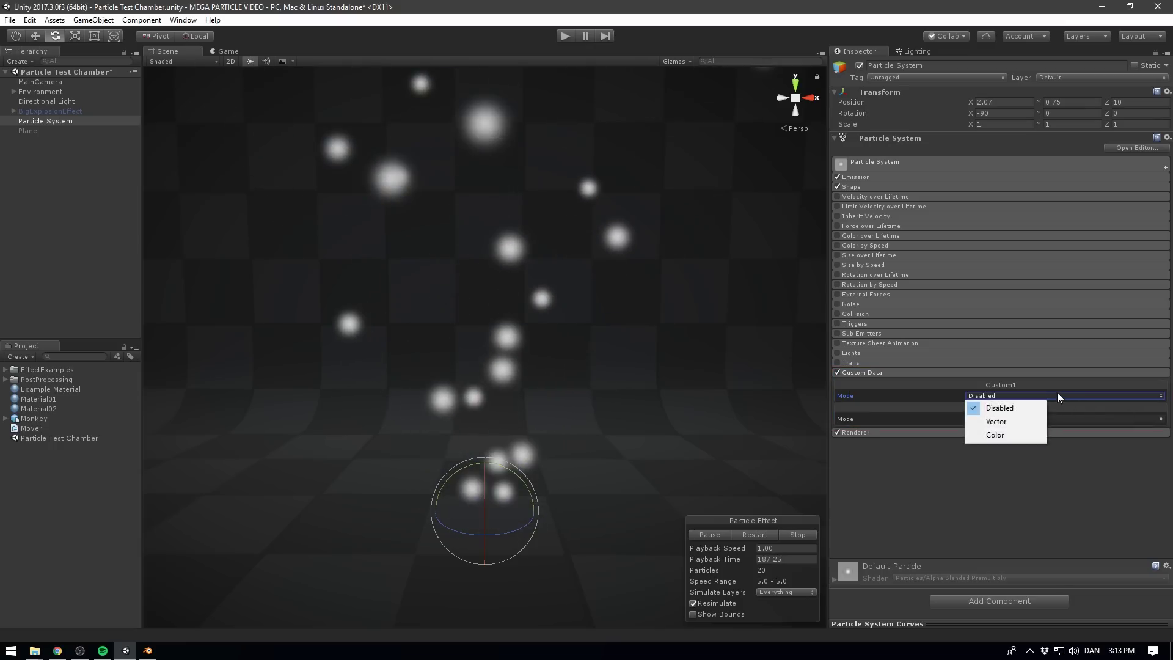
{"action": "left_click", "coordinate": [1012, 422]}
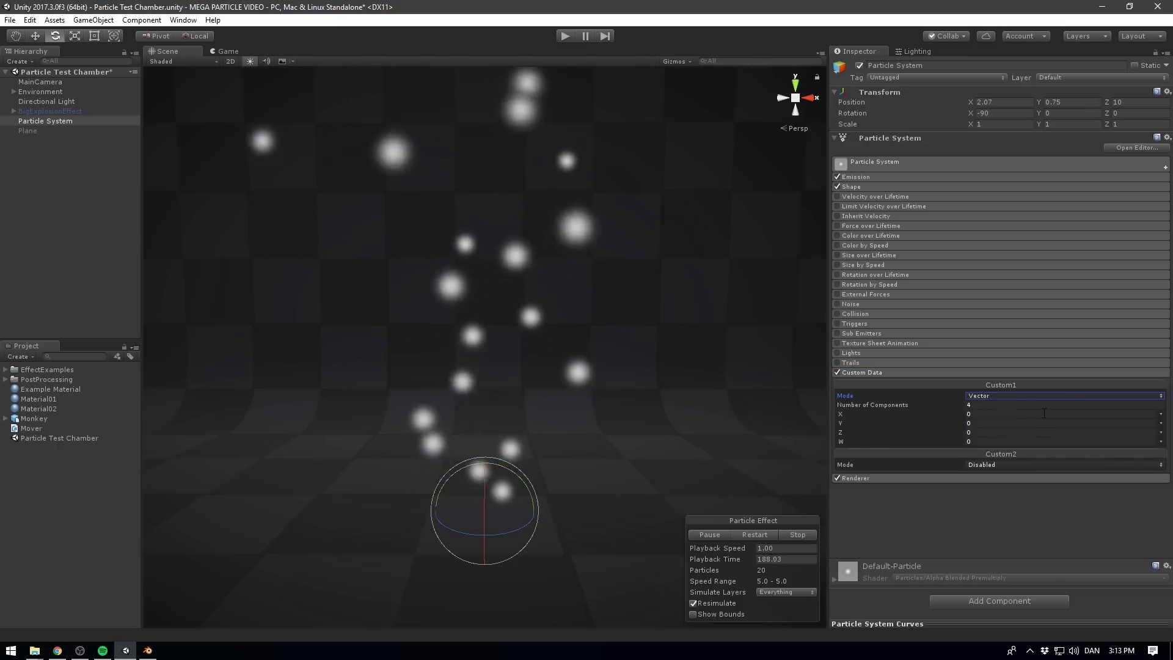
{"action": "left_click", "coordinate": [989, 463]}
{"action": "left_click", "coordinate": [1032, 504]}
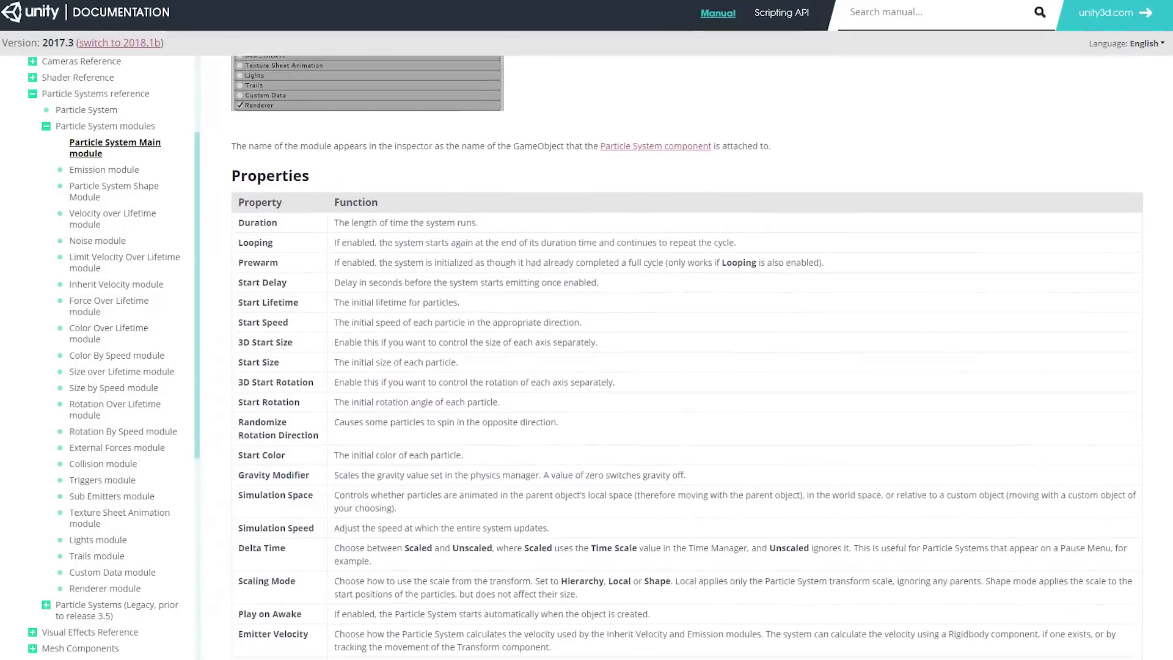
{"action": "scroll", "coordinate": [688, 358], "scroll_direction": "down", "scroll_amount": 1}
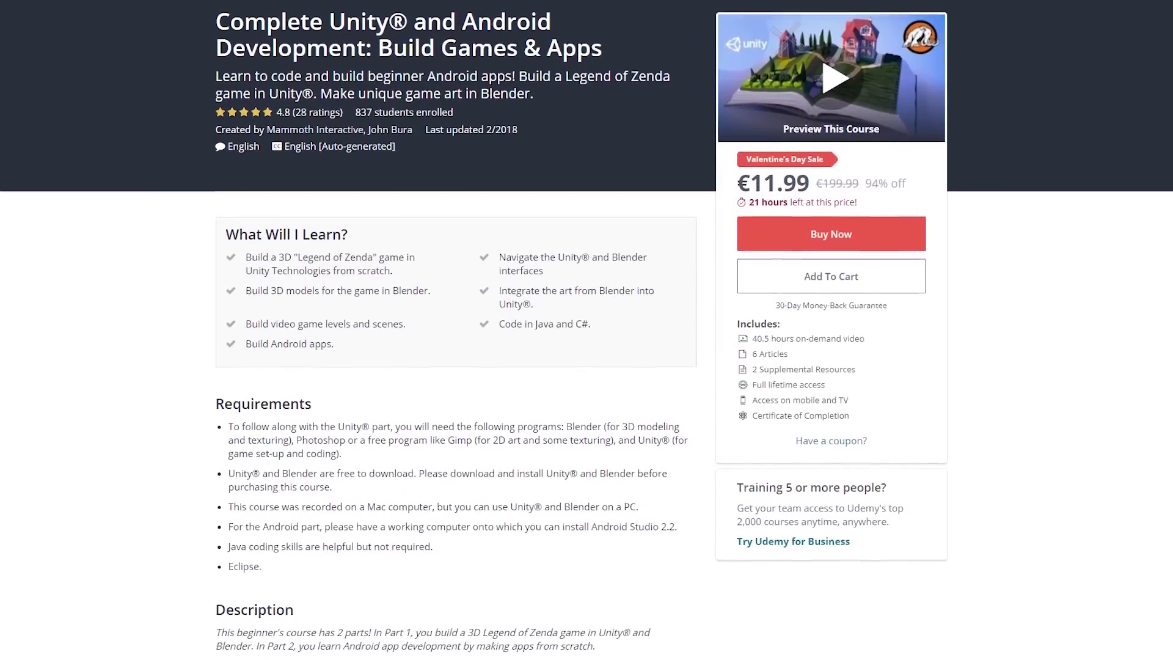
{"action": "scroll", "coordinate": [587, 330], "scroll_direction": "down", "scroll_amount": 2}
{"action": "scroll", "coordinate": [586, 330], "scroll_direction": "down", "scroll_amount": 2}
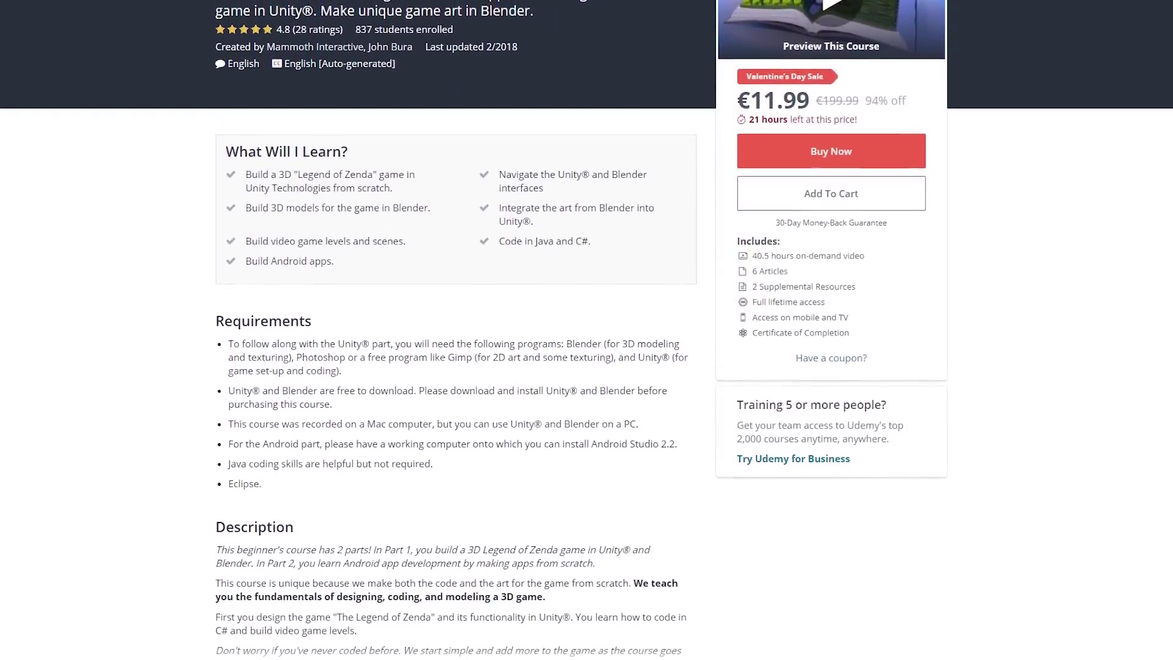
{"action": "scroll", "coordinate": [456, 342], "scroll_direction": "down", "scroll_amount": 2}
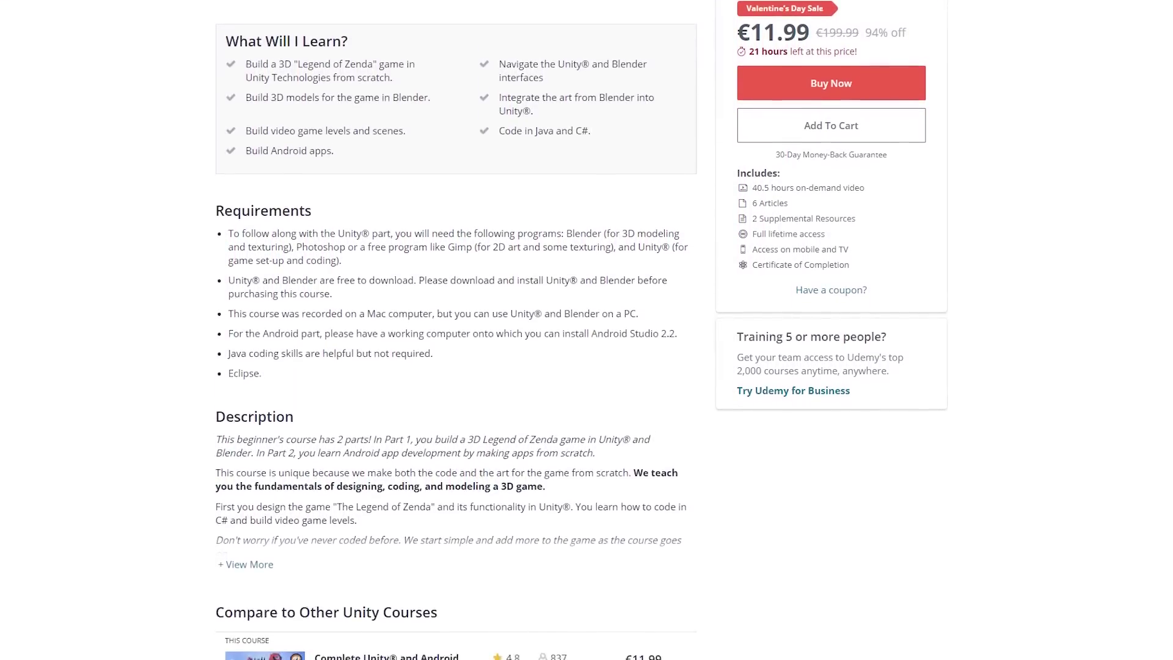
{"action": "scroll", "coordinate": [456, 342], "scroll_direction": "down", "scroll_amount": 1}
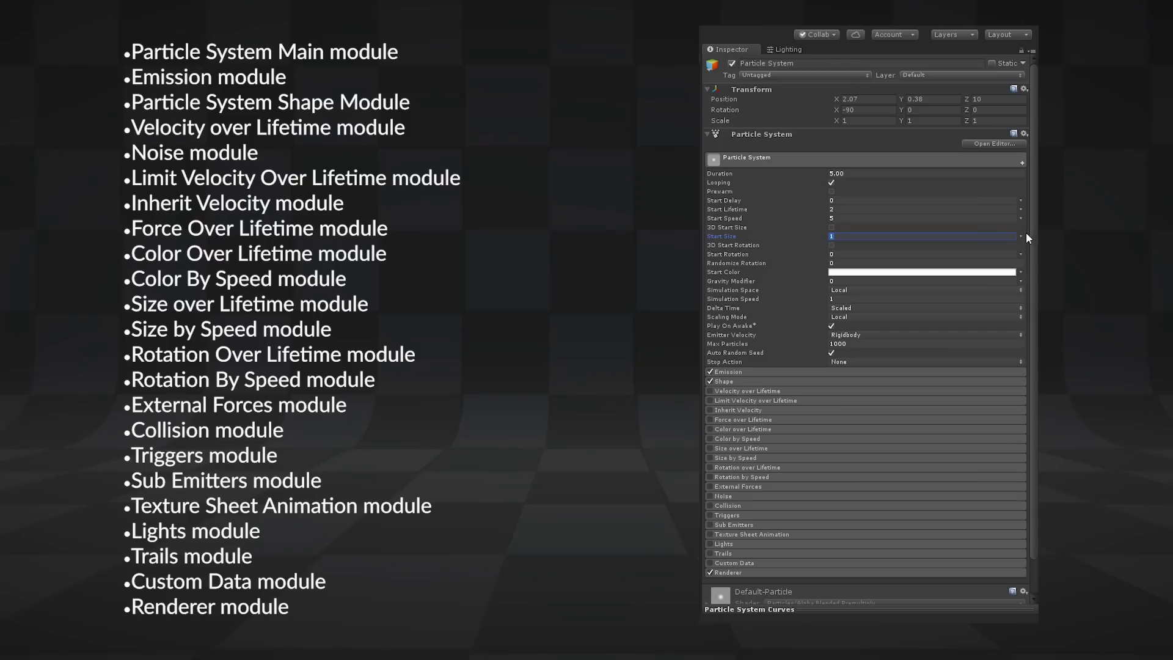
{"action": "left_click", "coordinate": [1021, 236]}
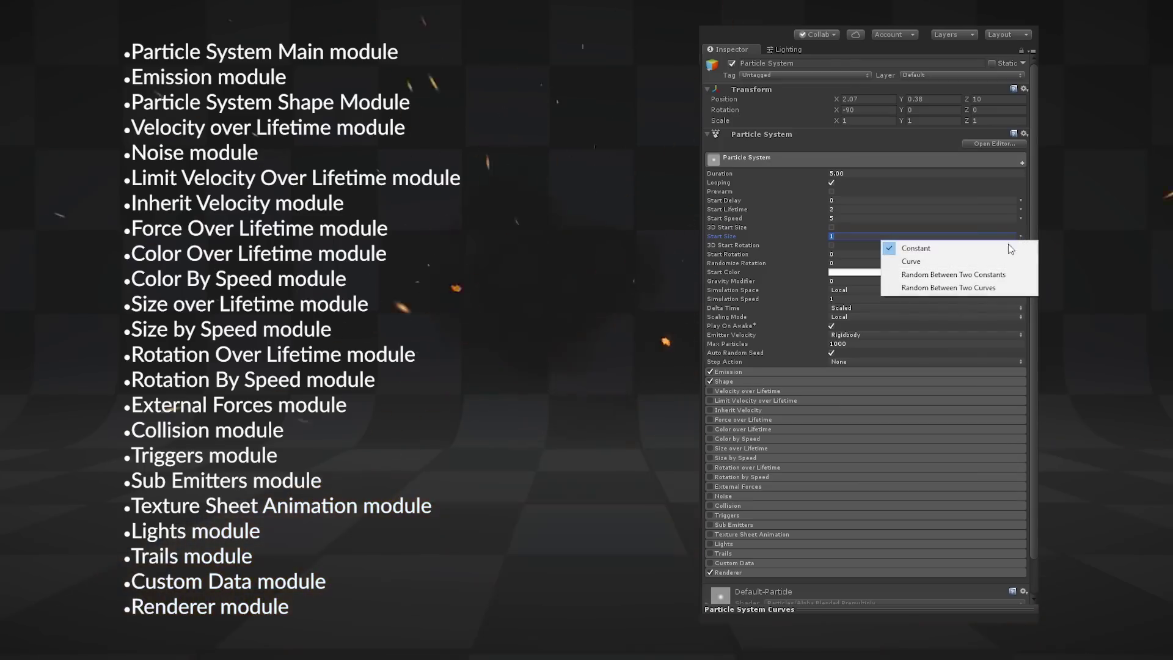